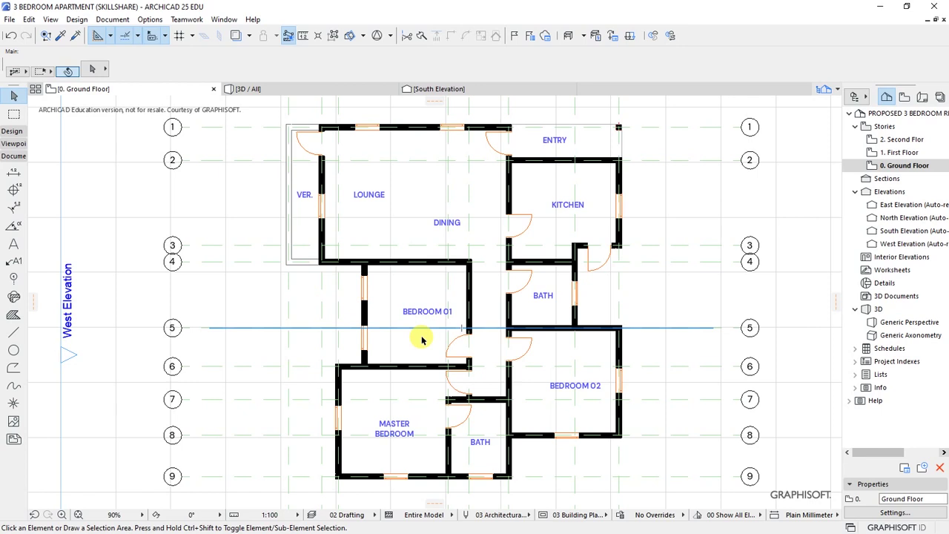
- Select the entry door on the Ground Floor plan
click(487, 135)
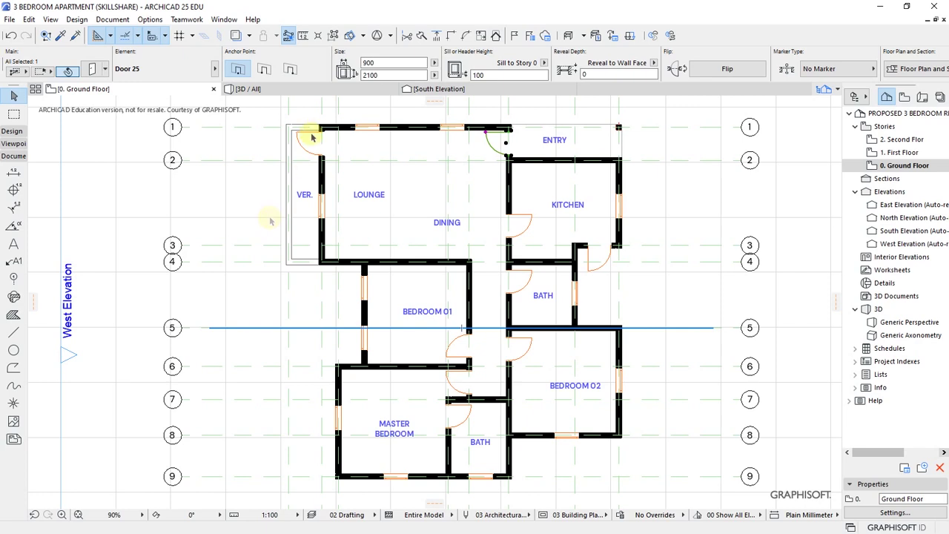
- Inspect the front door and adjacent window in 3D, then go back to the Ground Floor plan
click(252, 89)
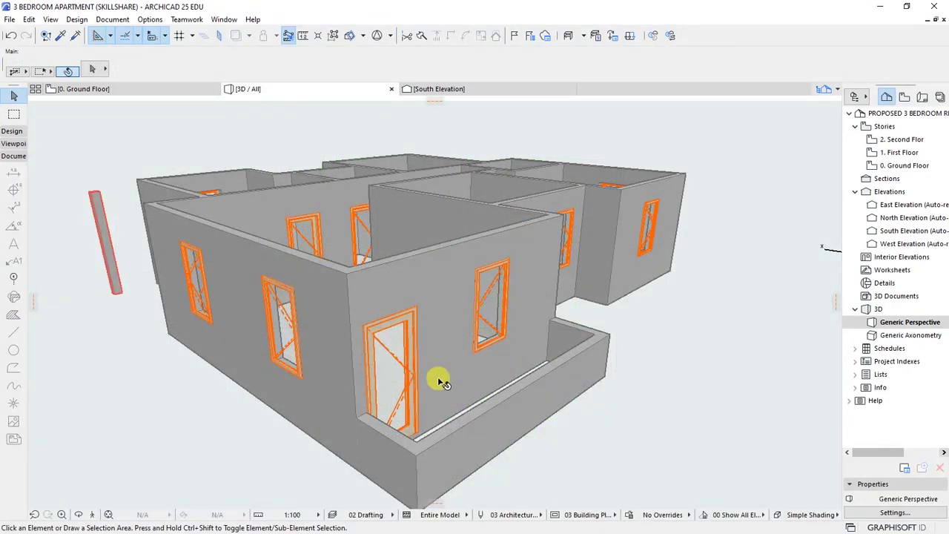
click(394, 338)
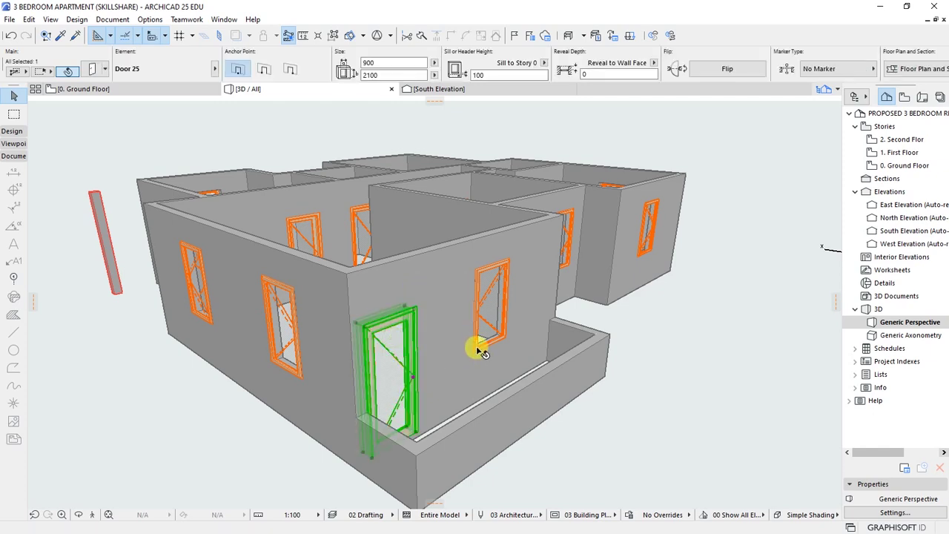
click(496, 328)
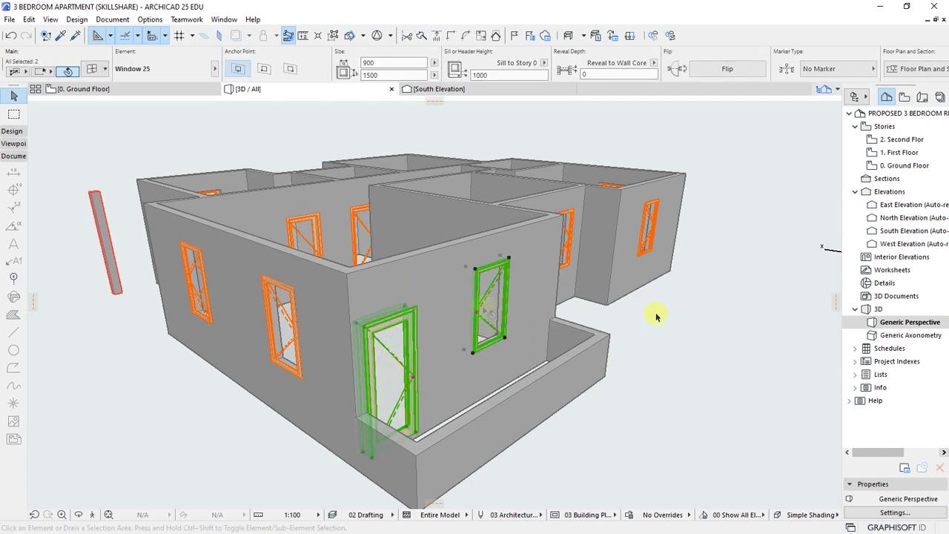
key(Escape)
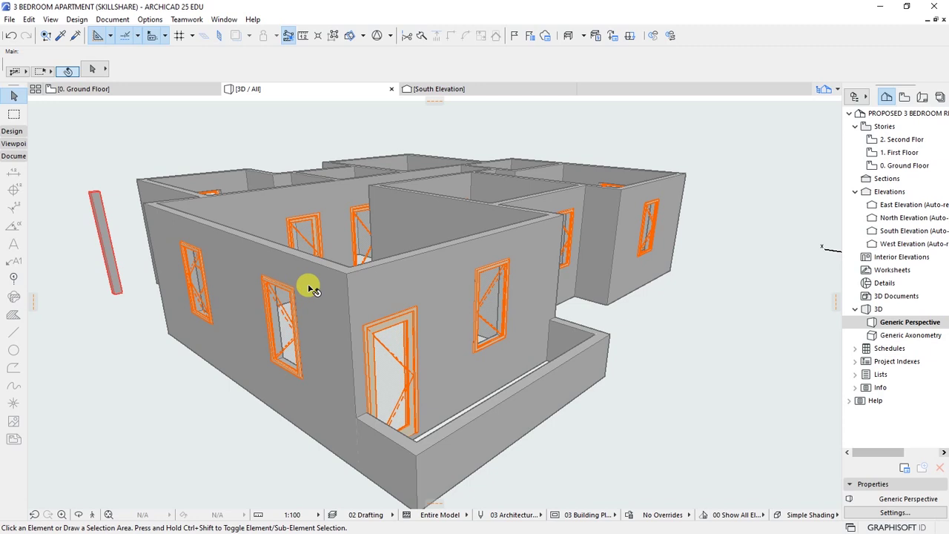
click(156, 93)
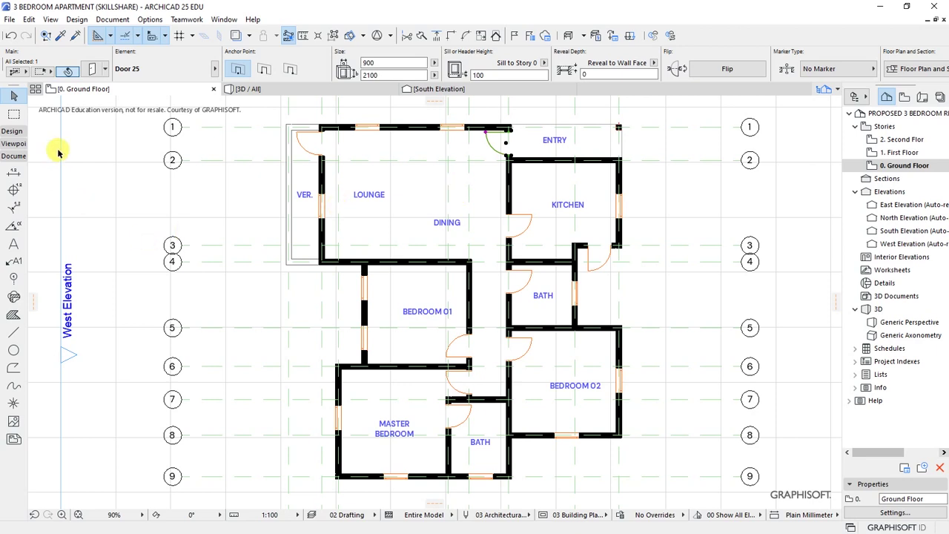
- Select all nine ground-floor doors with Ctrl+A and open their Door Selection Settings
click(77, 20)
mouse_move(115, 37)
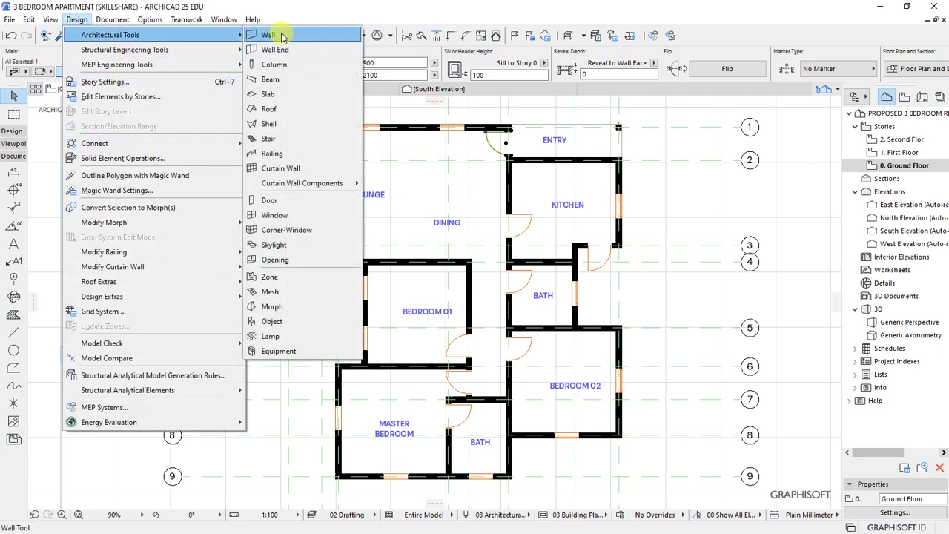
click(276, 215)
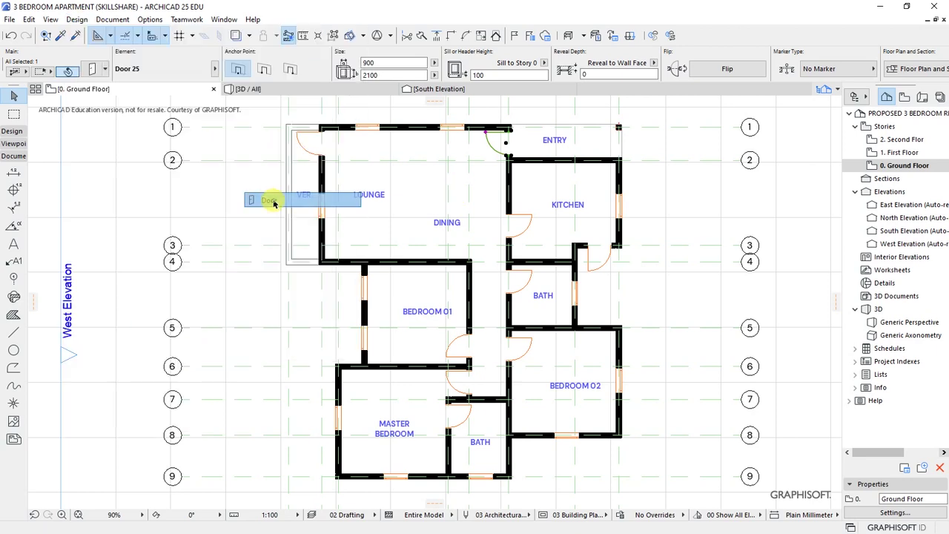
key(ctrl+a)
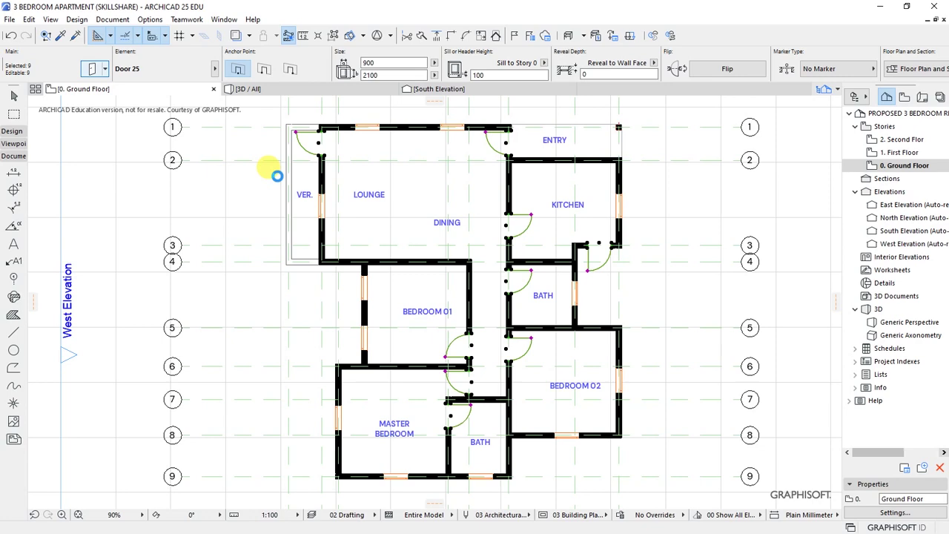
key(ctrl+t)
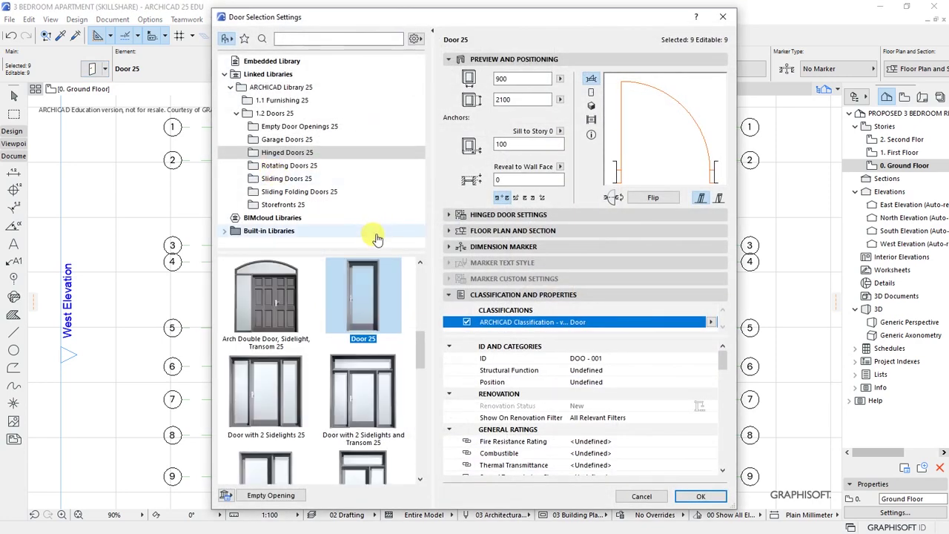
- Check the Hinged Doors 25 size values (900 width, 2100 height, 100 sill, 0 reveal) and expand Hinged Door Settings
click(289, 152)
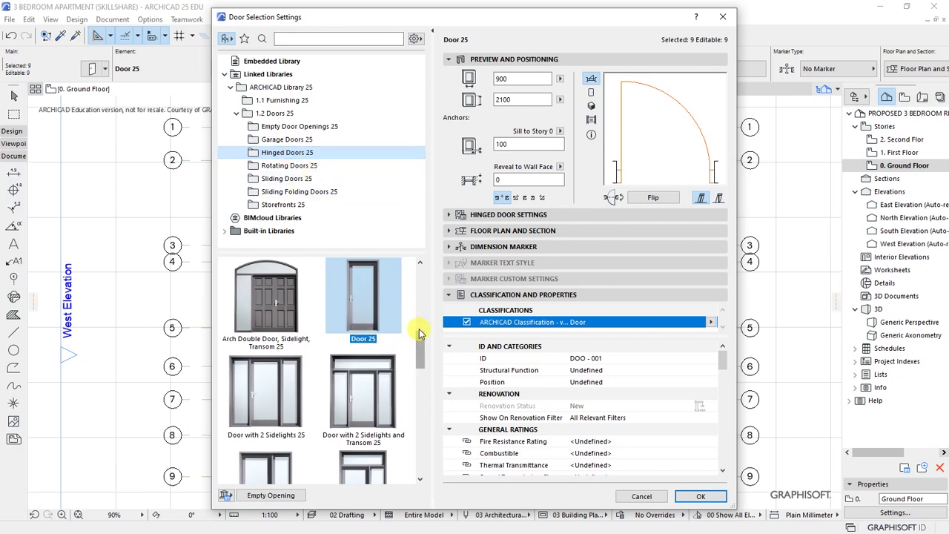
mouse_move(422, 330)
mouse_down()
mouse_move(426, 383)
mouse_move(424, 332)
mouse_up()
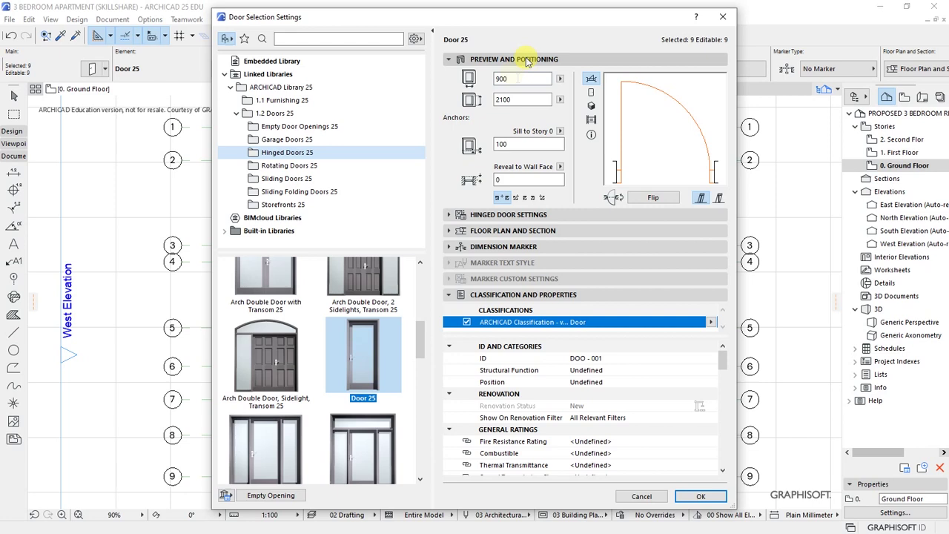
click(519, 78)
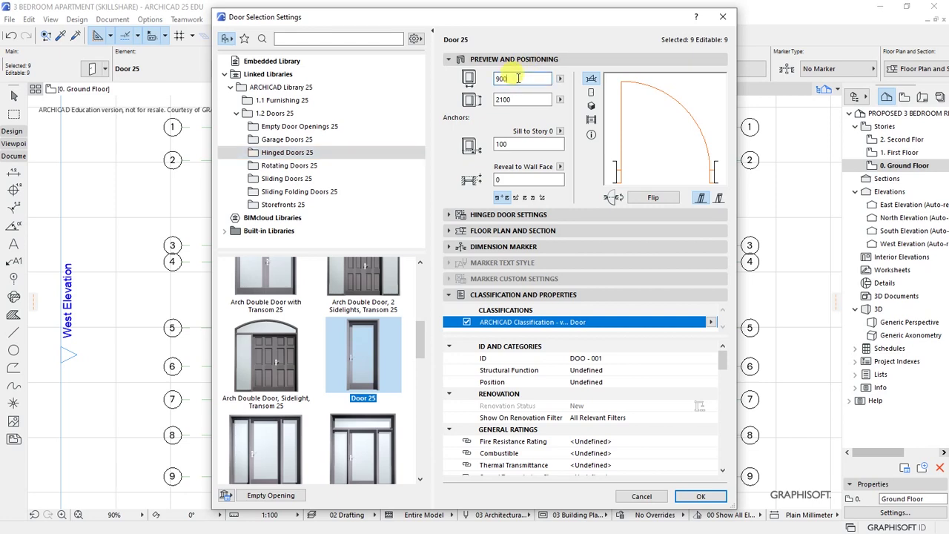
click(512, 99)
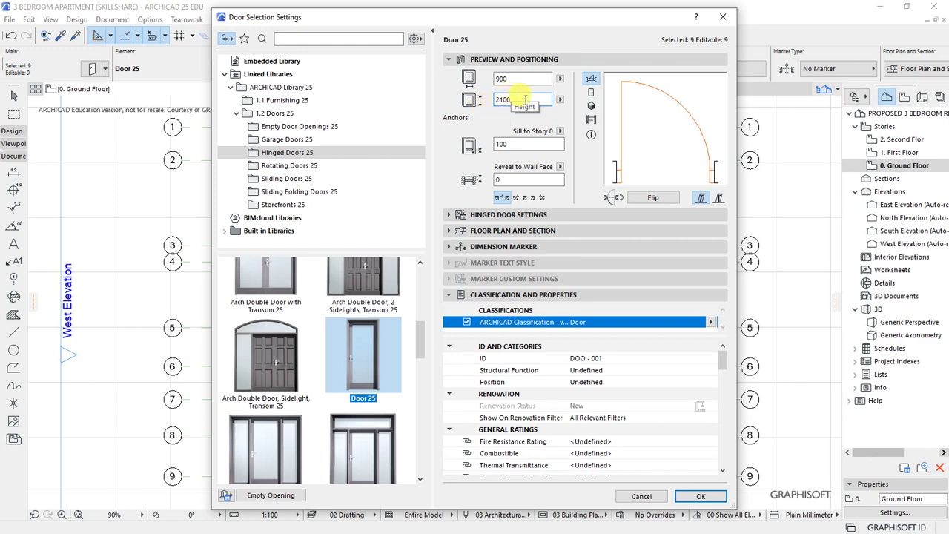
click(515, 144)
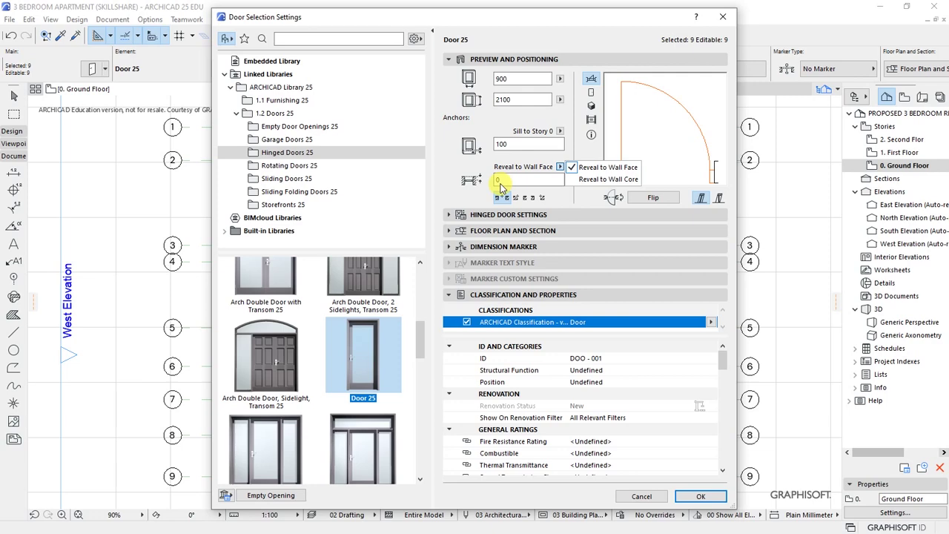
click(510, 179)
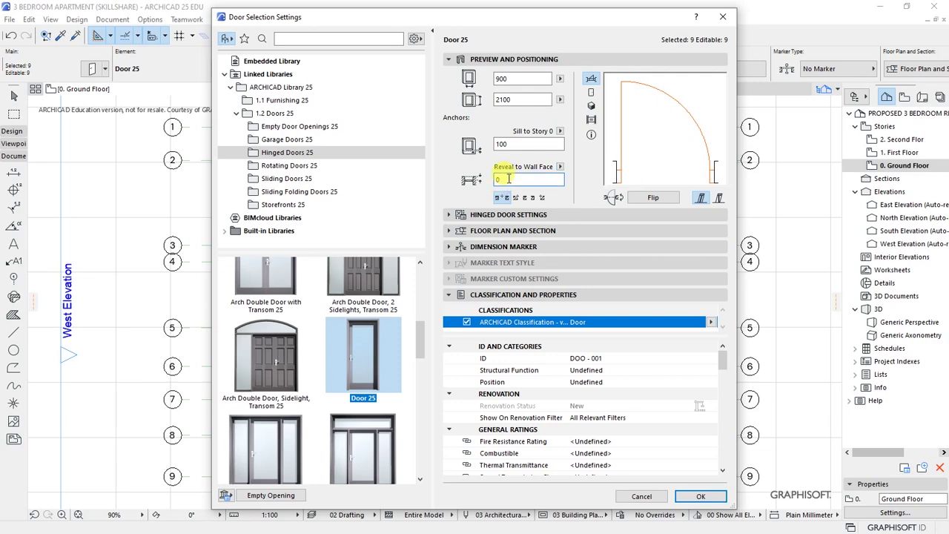
click(519, 59)
click(509, 76)
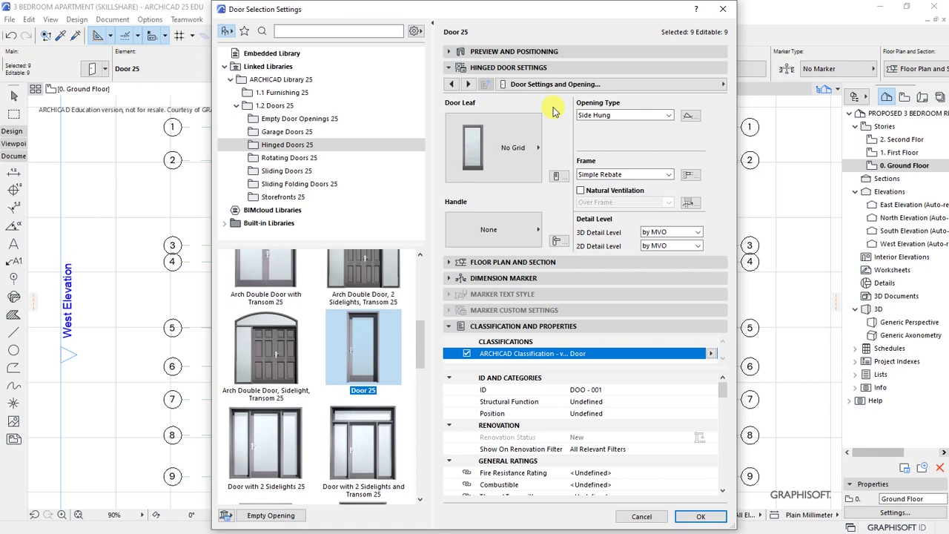
- Replace the doors' No Grid leaf with the glazed Style 34 leaf
click(723, 84)
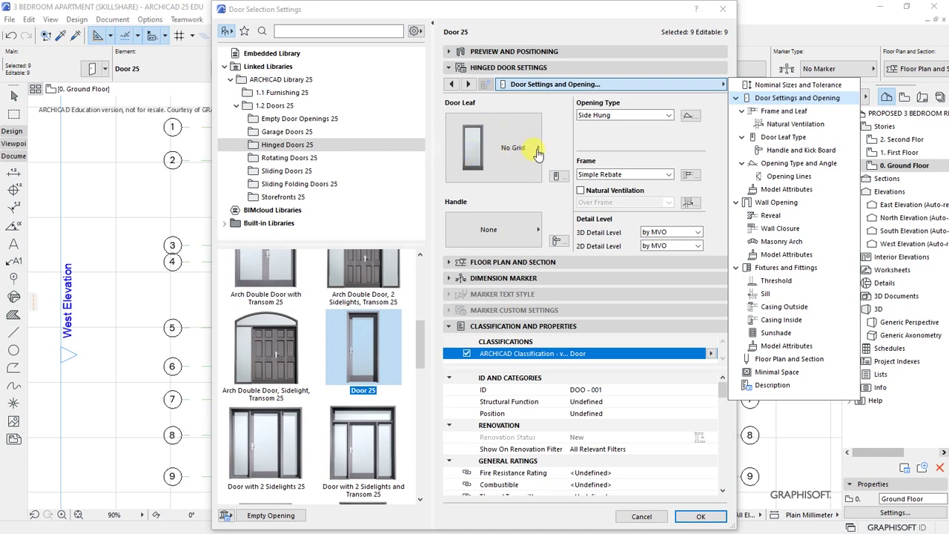
click(538, 151)
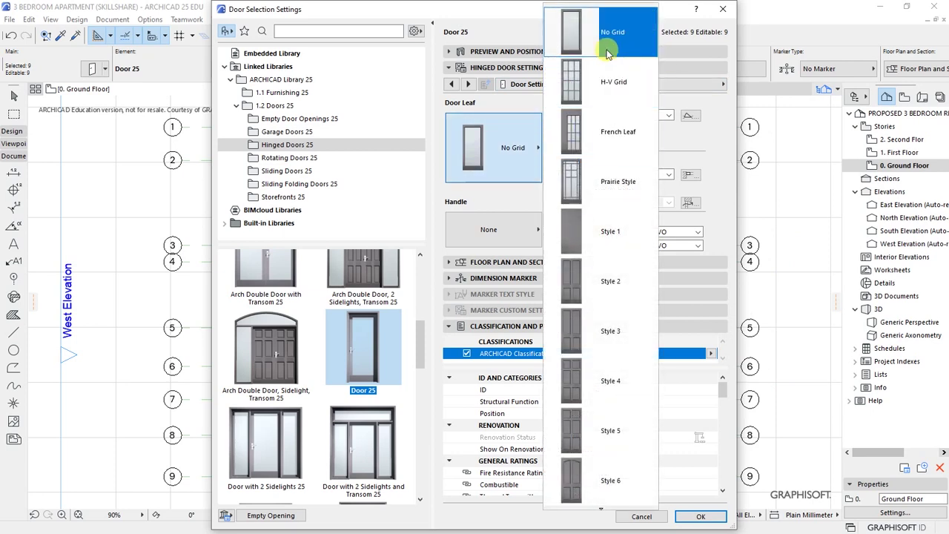
scroll(608, 57, down, 1)
scroll(608, 57, down, 5)
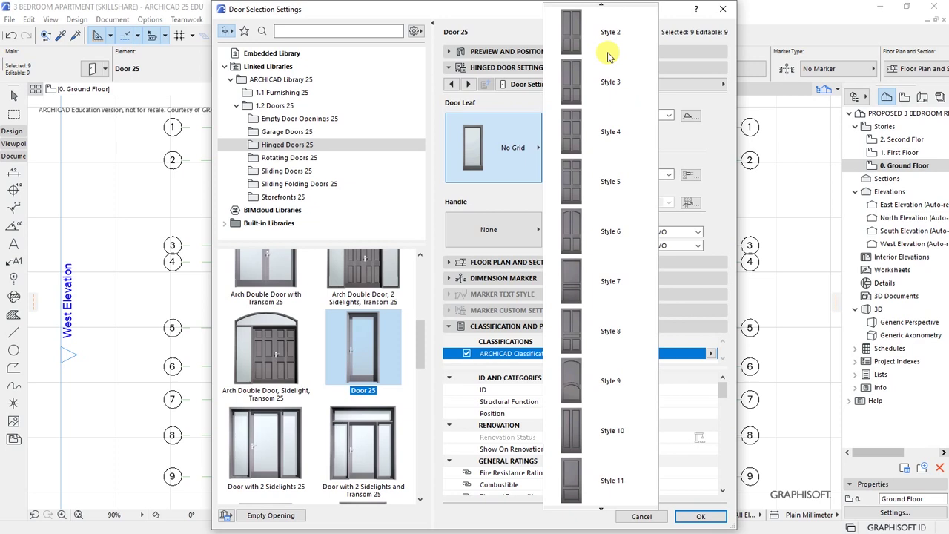
scroll(608, 57, down, 7)
scroll(608, 60, up, 5)
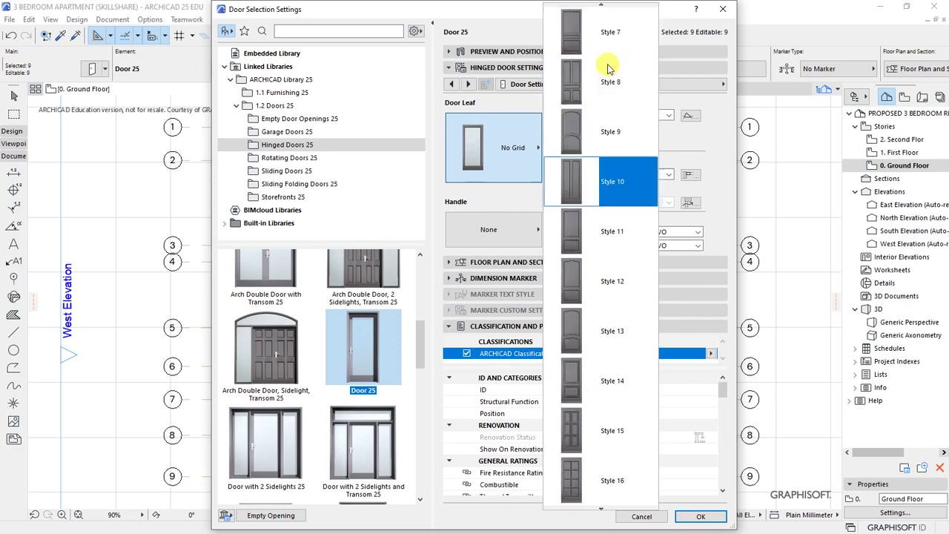
scroll(608, 67, down, 5)
scroll(608, 74, down, 1)
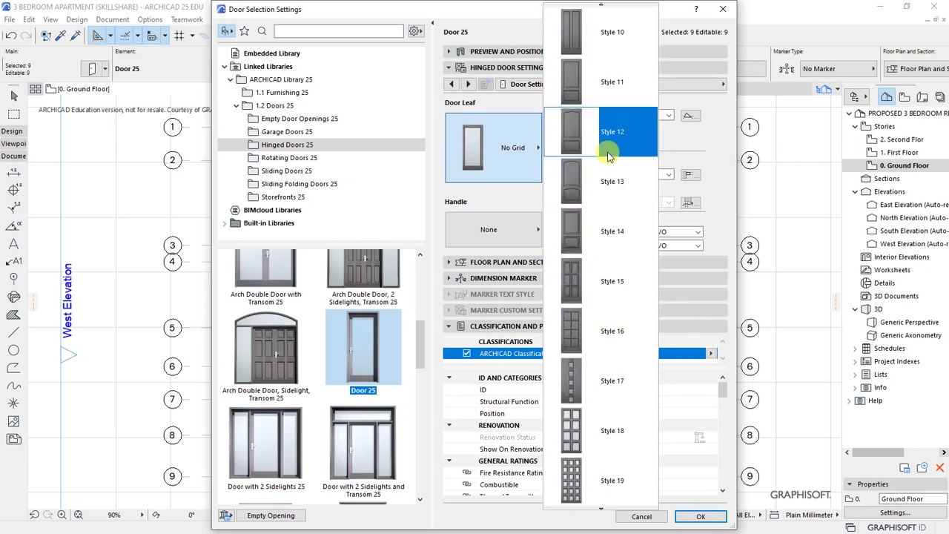
scroll(606, 312, down, 8)
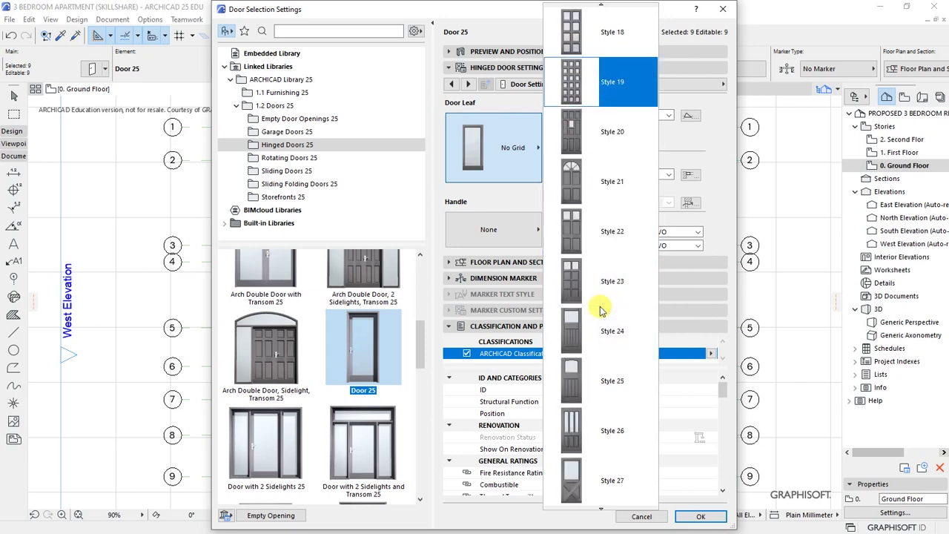
scroll(601, 310, down, 5)
scroll(601, 310, down, 3)
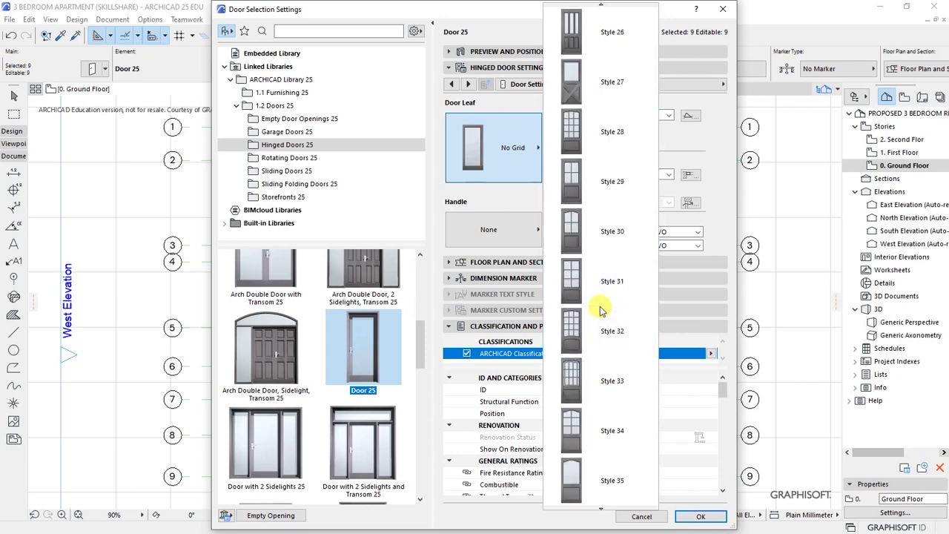
click(587, 429)
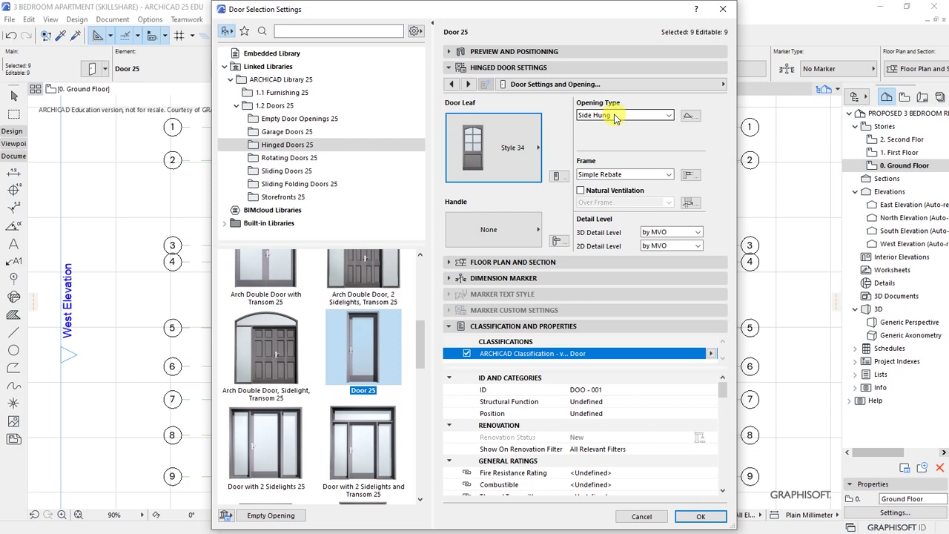
- Keep the Simple Rebate frame and give the doors Handle 6
click(665, 178)
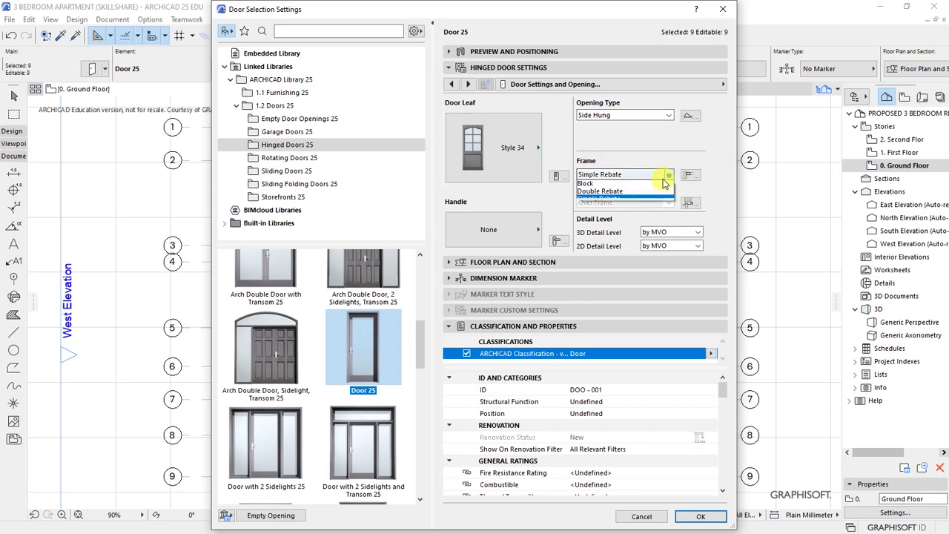
click(591, 200)
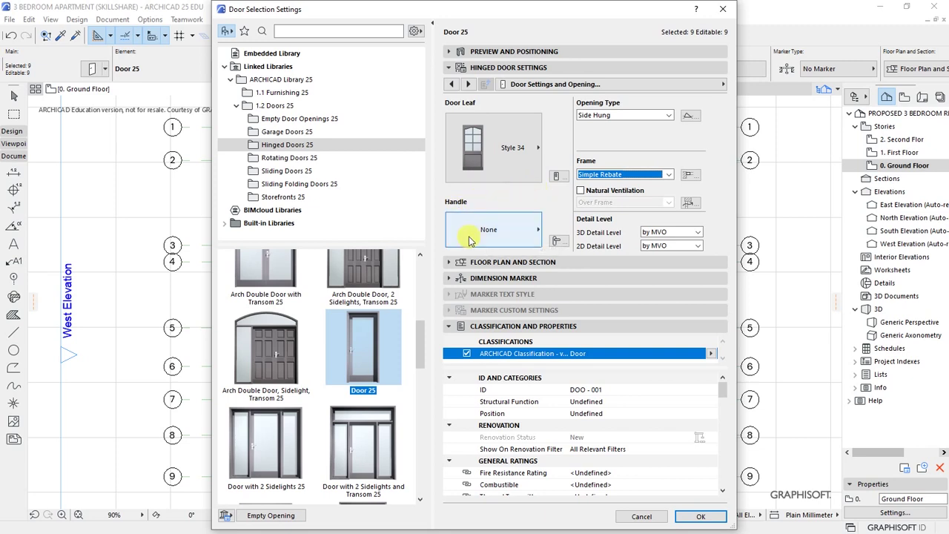
click(515, 231)
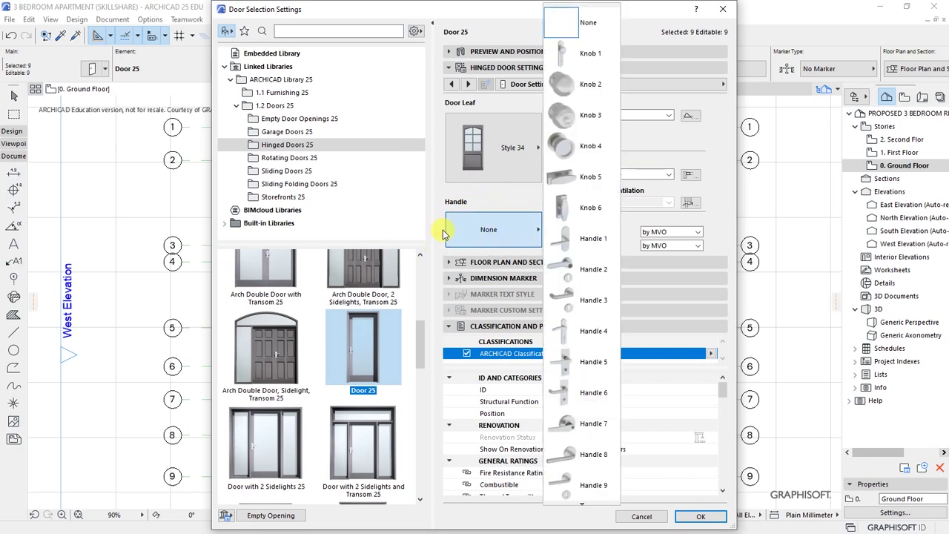
scroll(564, 385, down, 3)
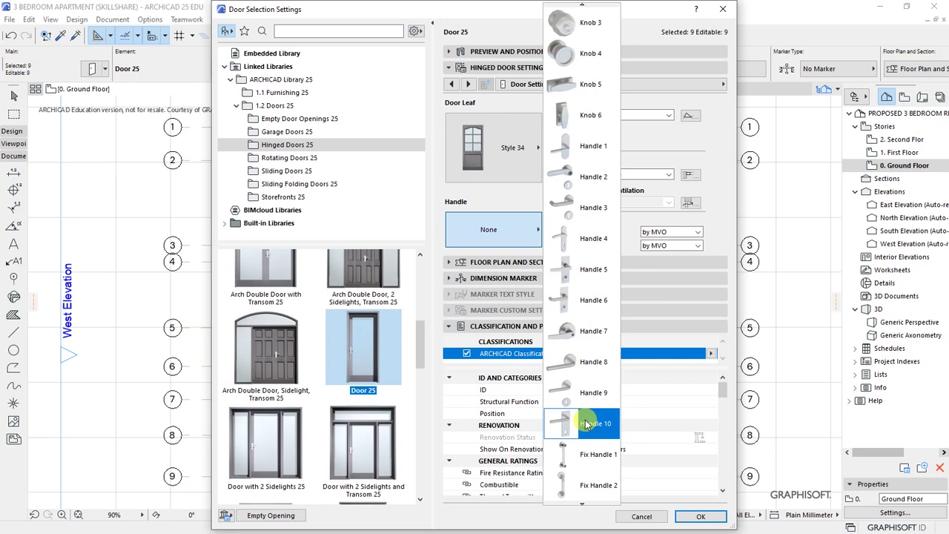
click(588, 305)
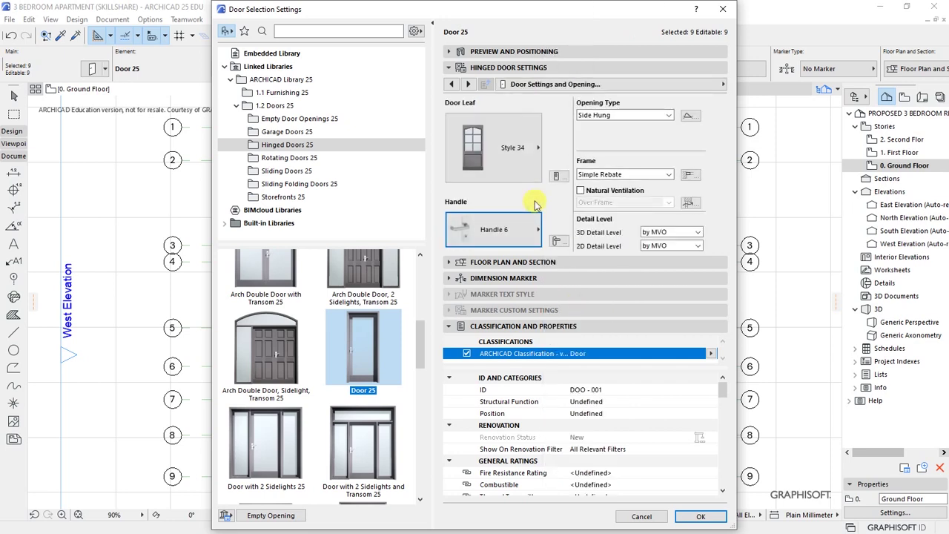
- Review the doors' Floor Plan and Section settings
click(448, 262)
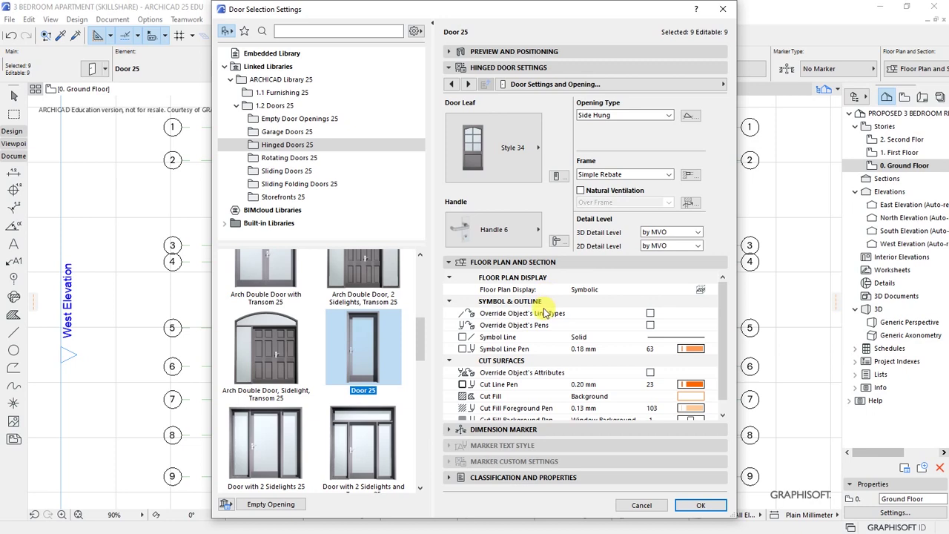
scroll(543, 313, down, 1)
scroll(553, 315, up, 1)
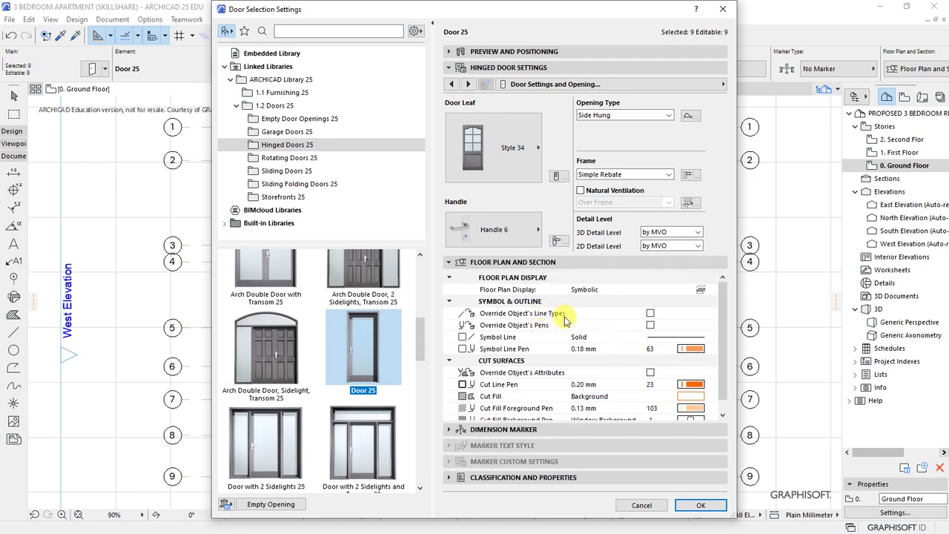
scroll(564, 317, down, 1)
scroll(599, 315, up, 1)
scroll(597, 318, down, 1)
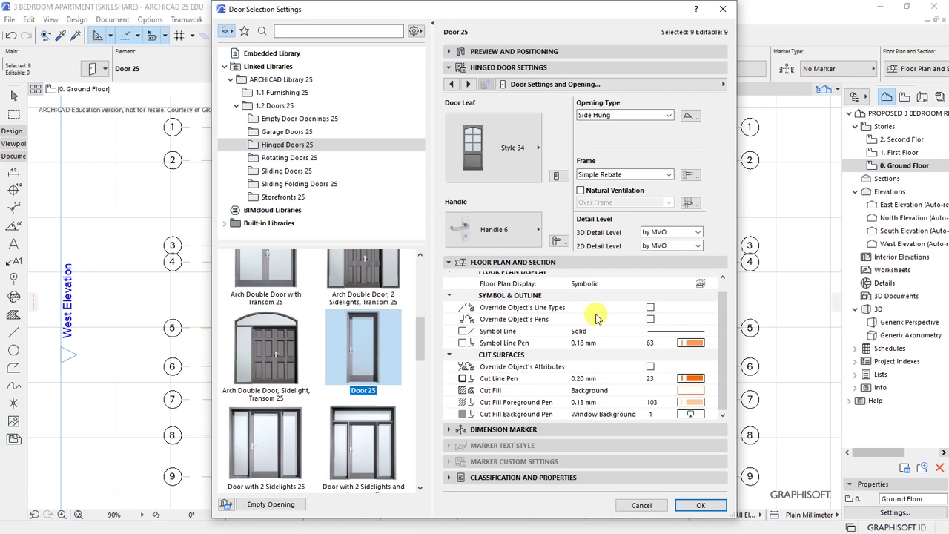
click(512, 263)
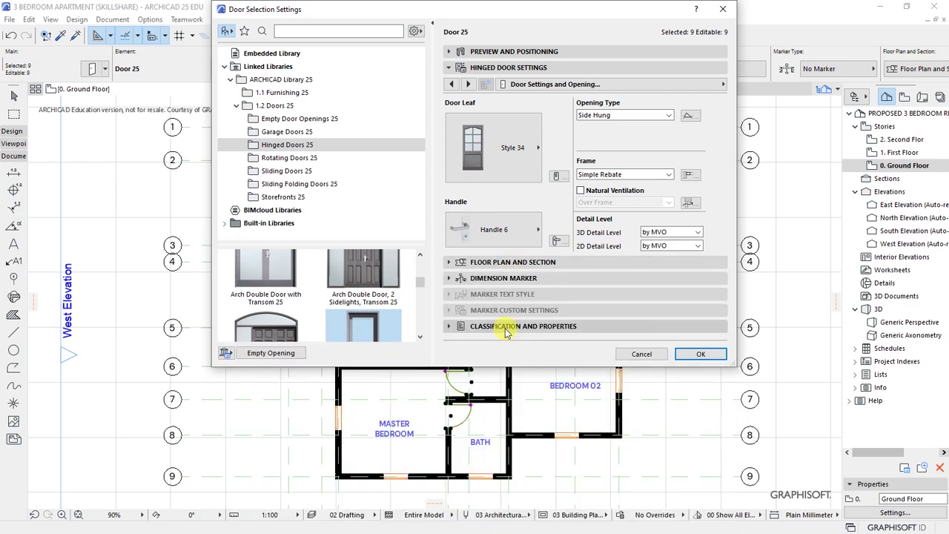
- Apply the door settings, check the doors in 3D, and return to the deselected Ground Floor plan
click(700, 355)
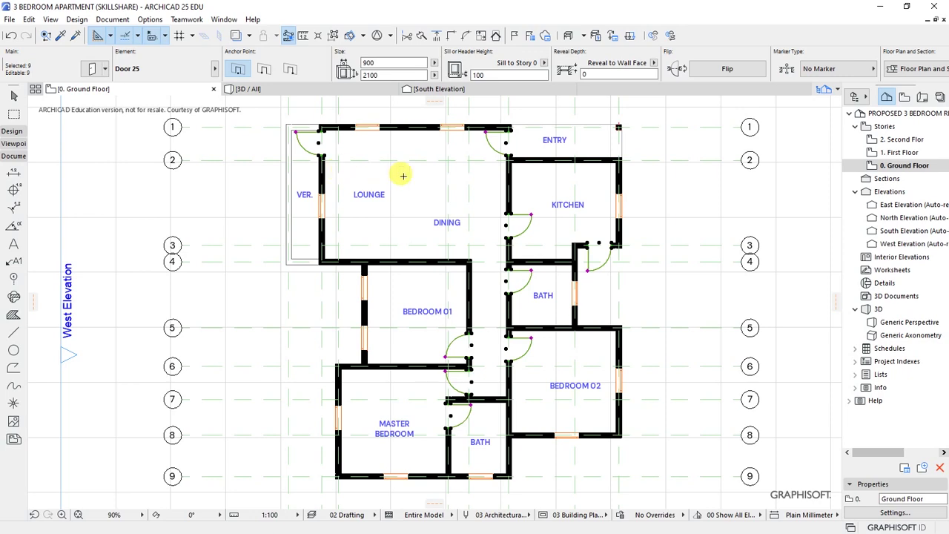
click(260, 89)
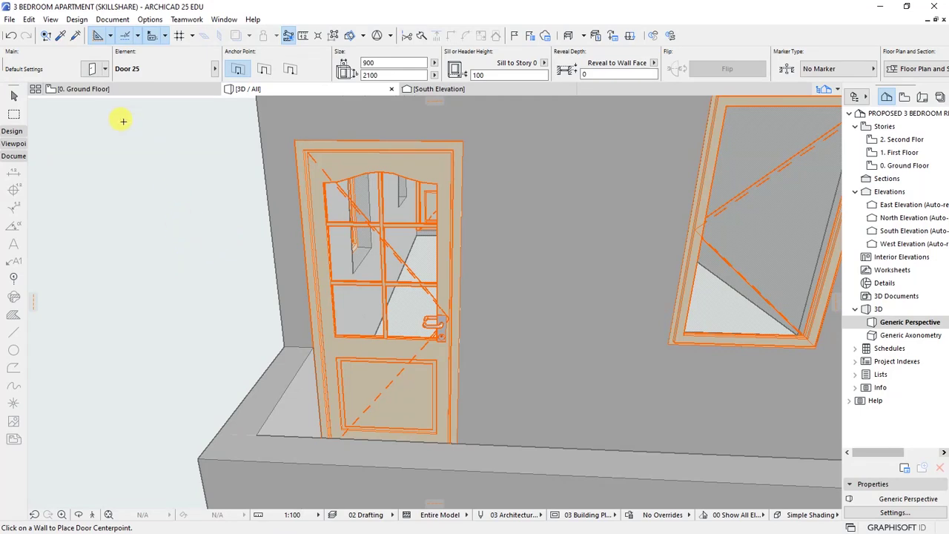
click(121, 89)
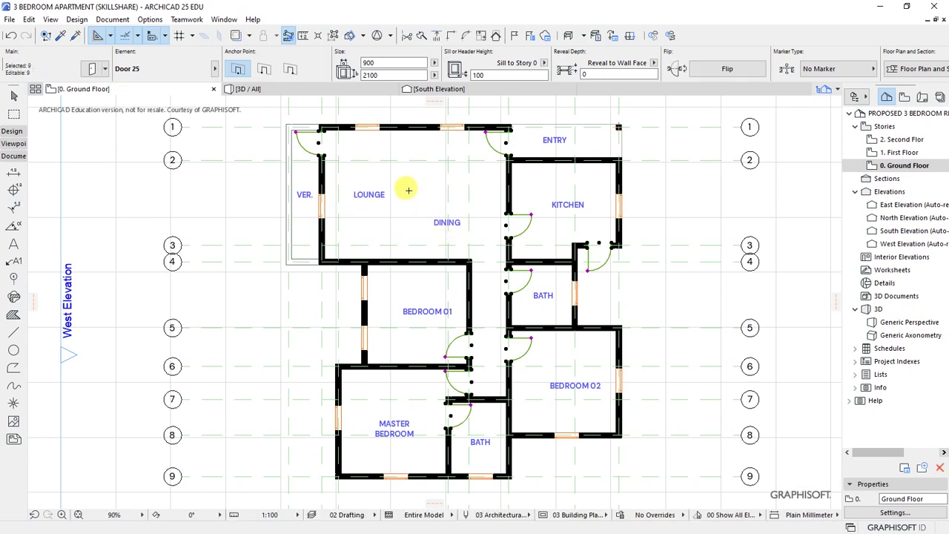
key(Escape)
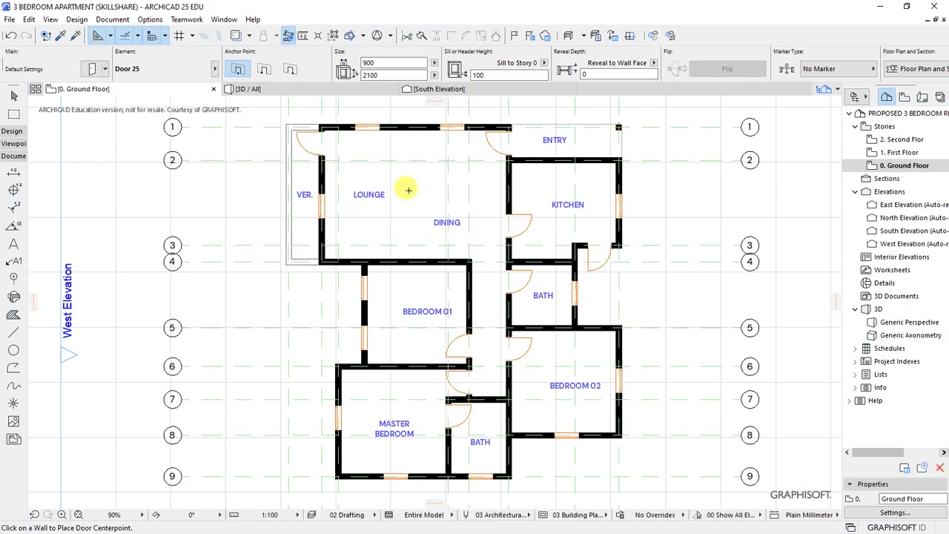
- Select the two master bedroom windows and the two Bedroom 02 windows
scroll(418, 196, down, 3)
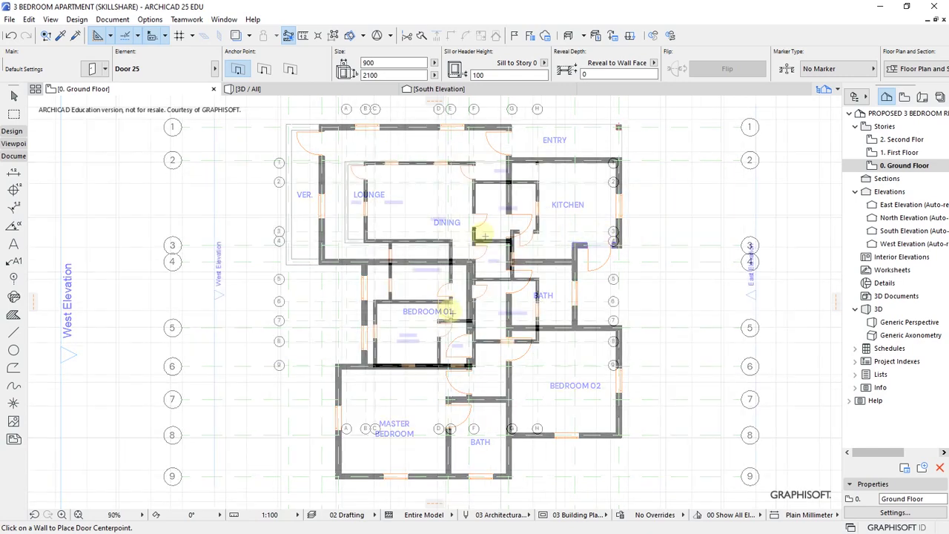
scroll(388, 272, up, 1)
scroll(381, 367, up, 2)
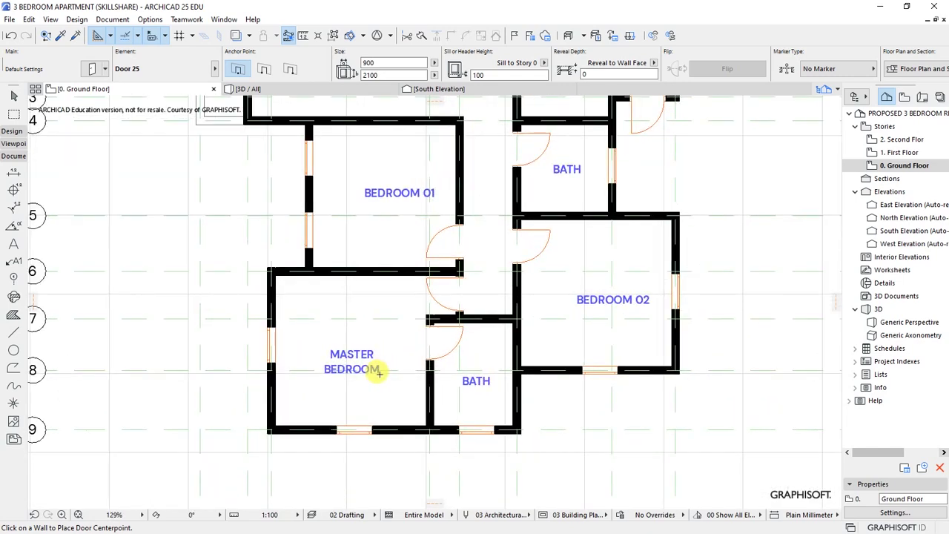
shift+click(370, 445)
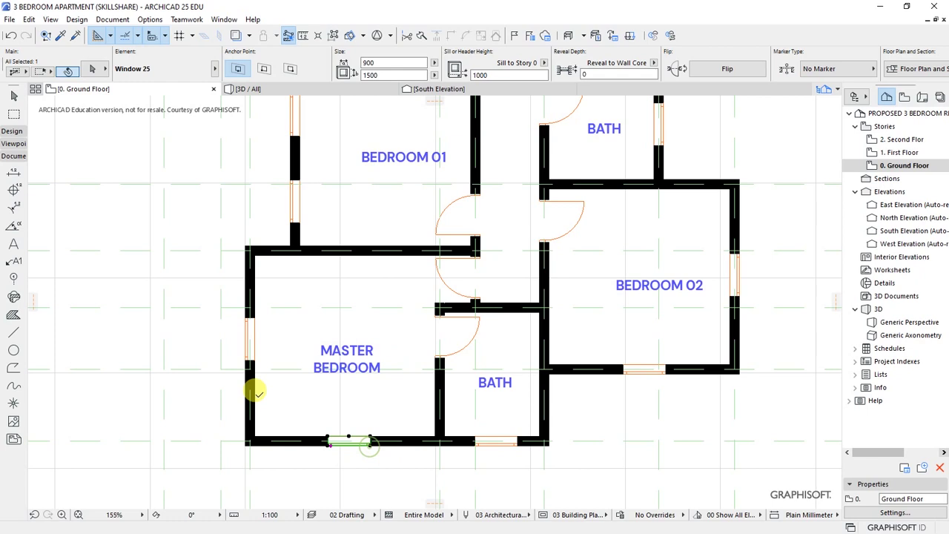
shift+click(250, 345)
shift+click(662, 367)
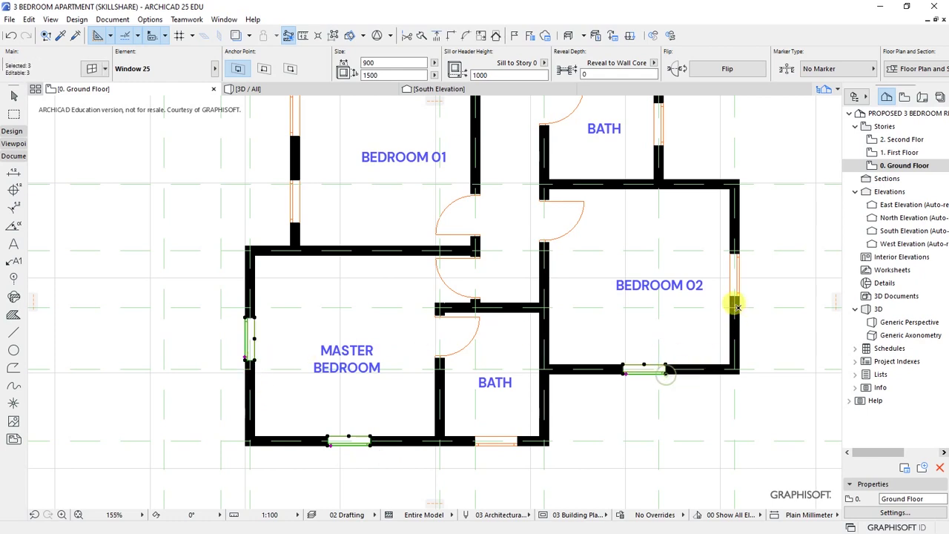
shift+click(737, 294)
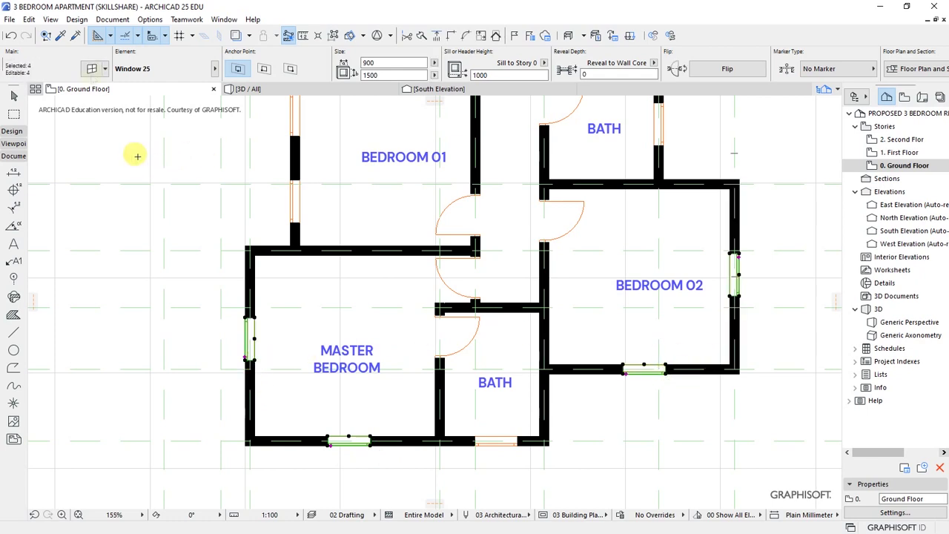
- Switch the four selected windows to Triple Window with Side Transoms 25
key(ctrl+t)
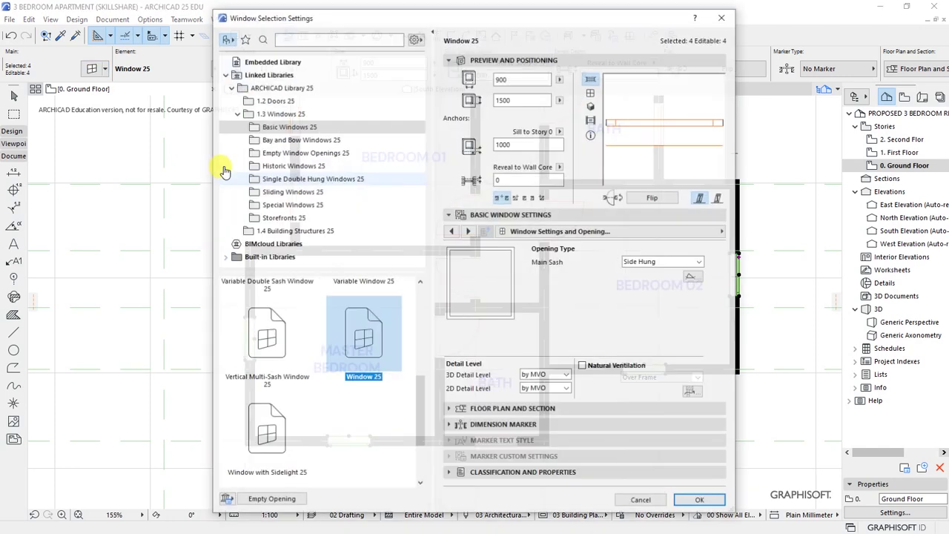
drag(421, 433, 420, 375)
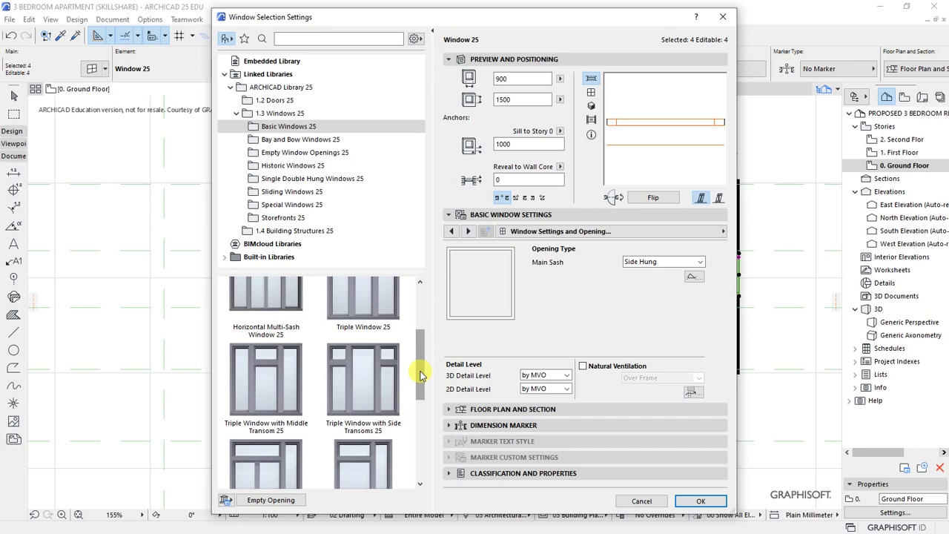
click(377, 370)
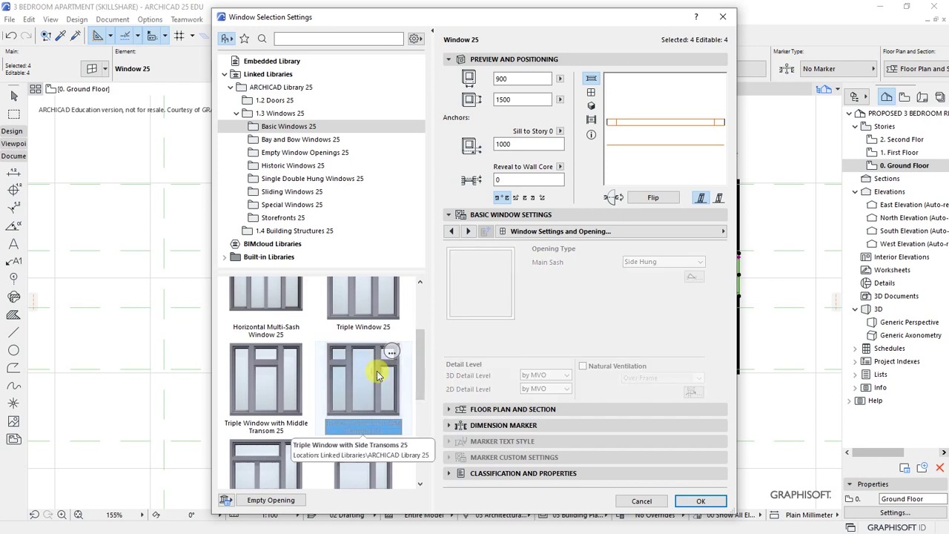
- Set window height 1300, sill 800 from story, reveal 50 from wall core, and apply
click(515, 78)
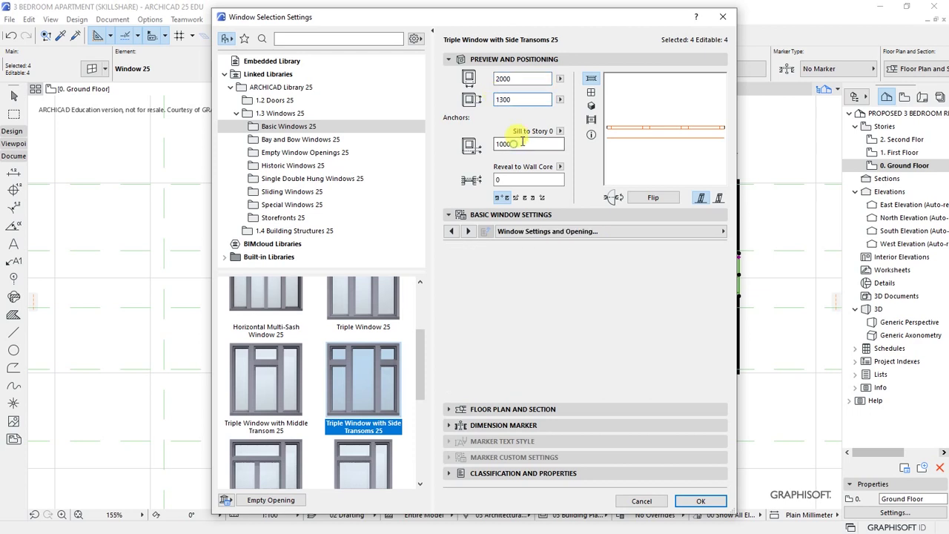
click(532, 142)
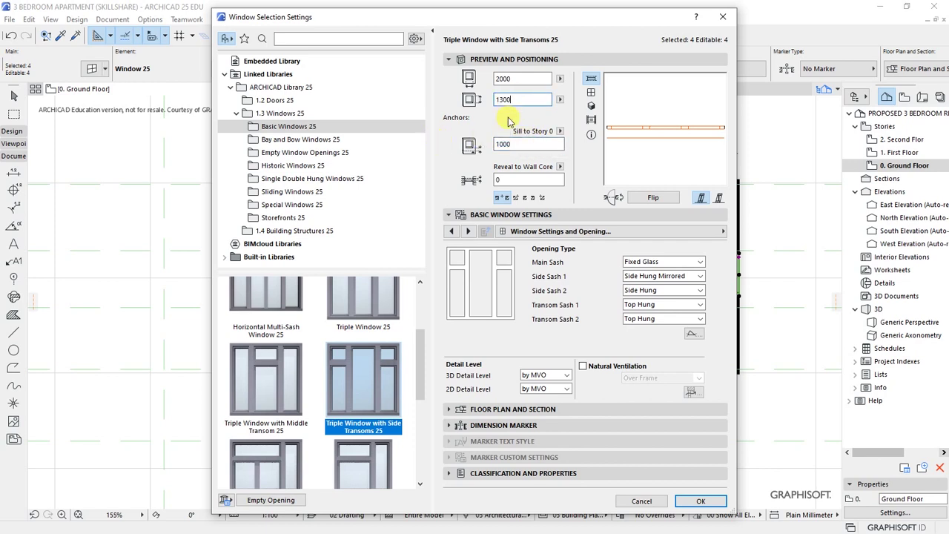
click(507, 103)
click(522, 145)
click(517, 143)
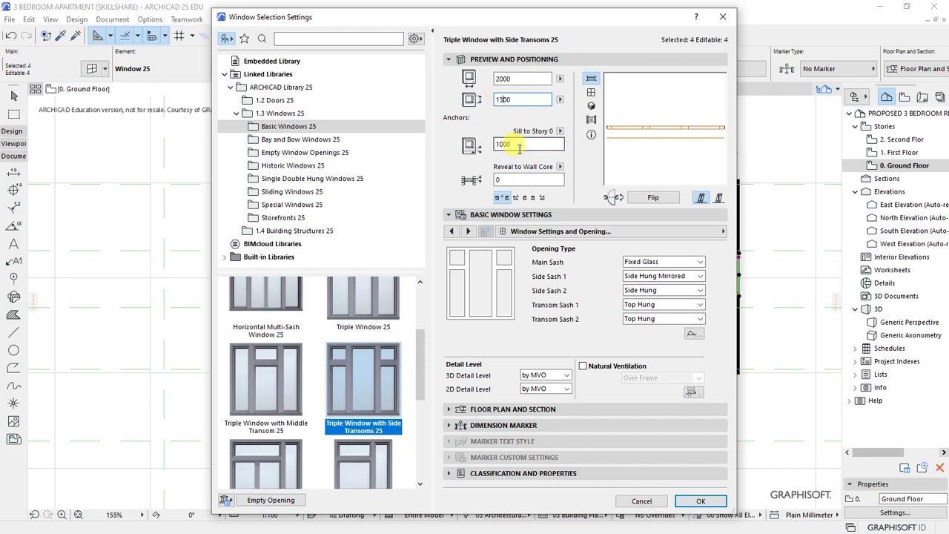
text(800)
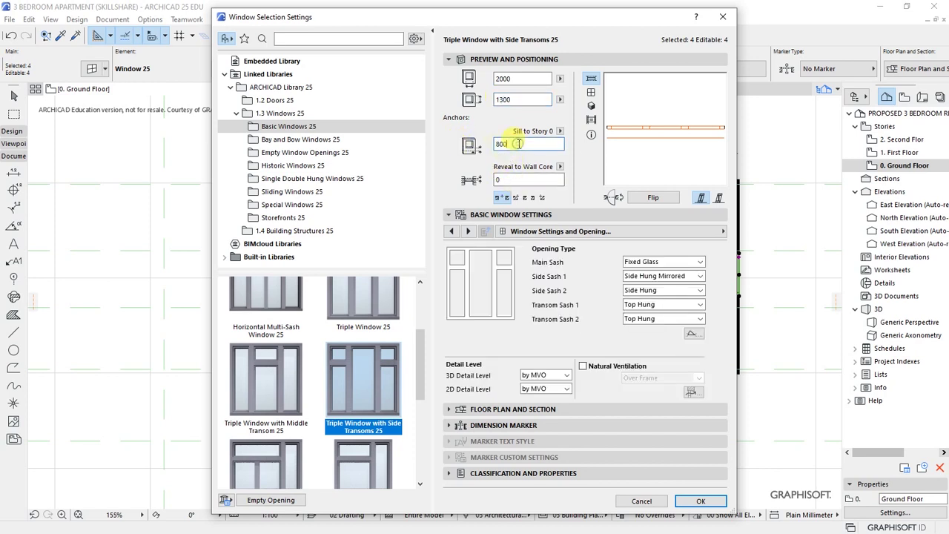
click(508, 180)
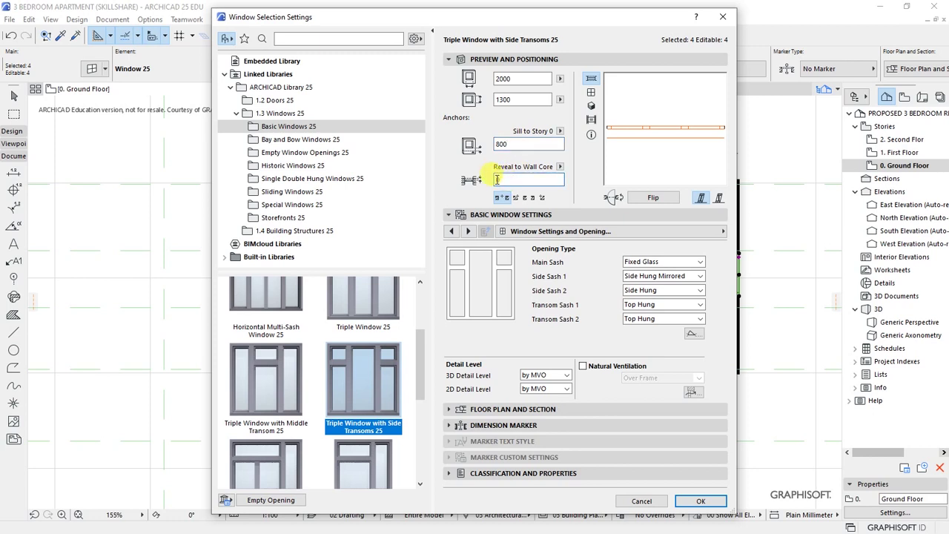
text(50)
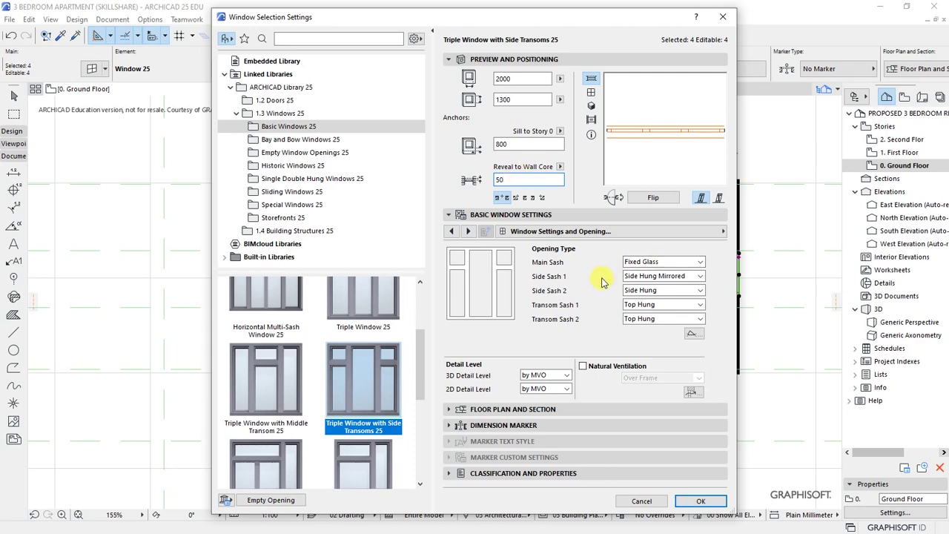
click(697, 503)
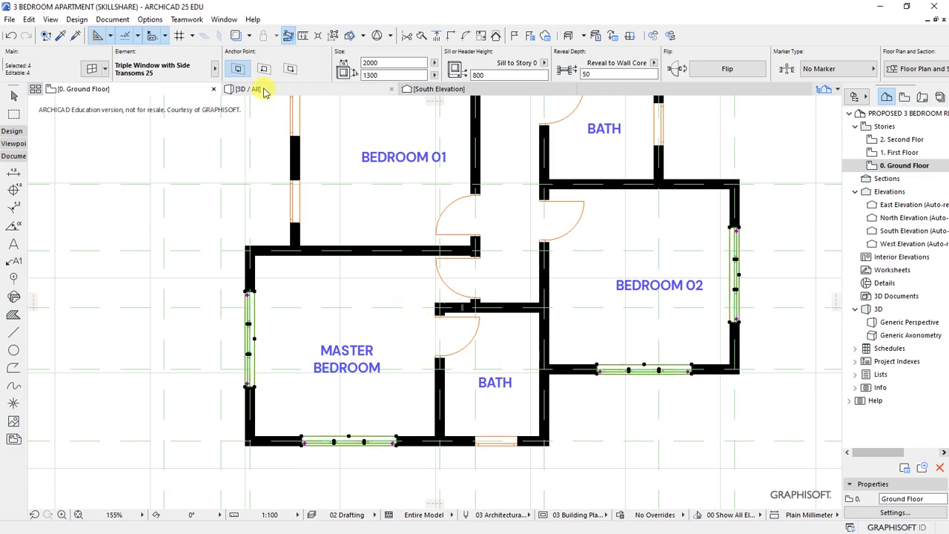
- Check a triple window in 3D, then reopen Window Selection Settings from the Ground Floor plan
click(252, 89)
shift+middle_drag(456, 246, 396, 444)
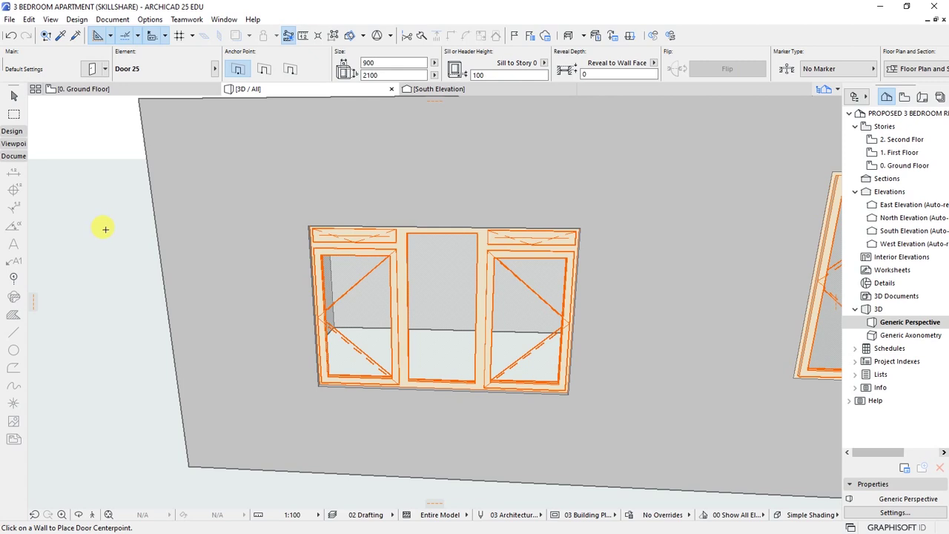
click(82, 89)
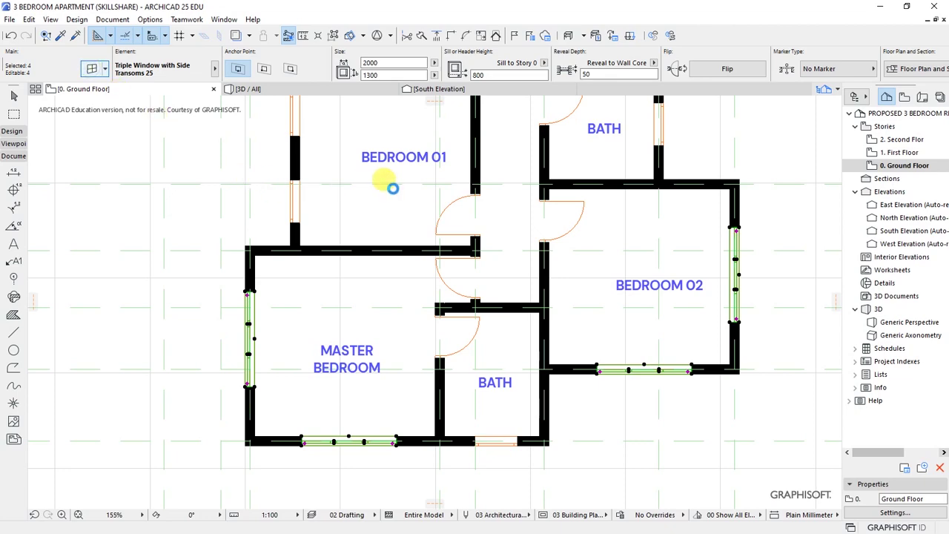
key(ctrl+t)
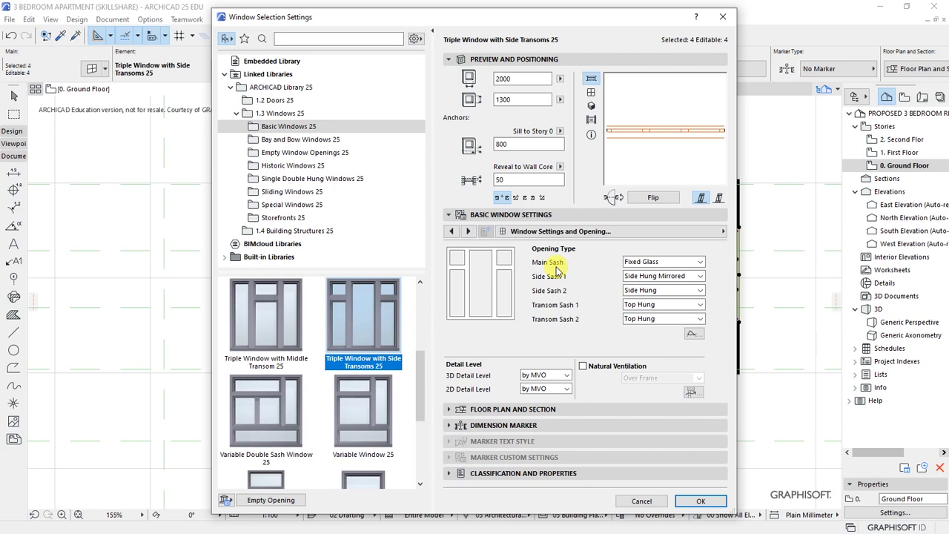
- Keep the main sash as Fixed Glass and set both transom sashes to Fixed Glass
click(662, 262)
click(593, 258)
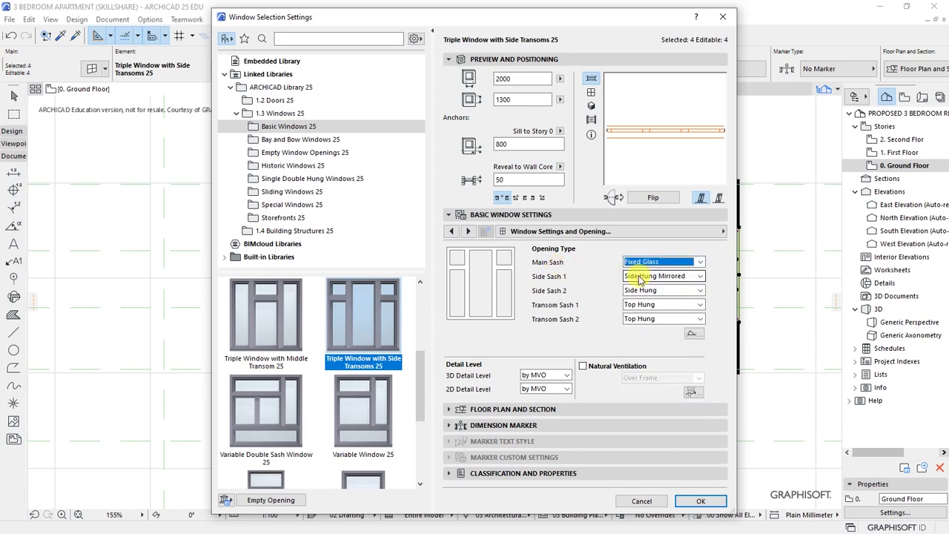
click(642, 304)
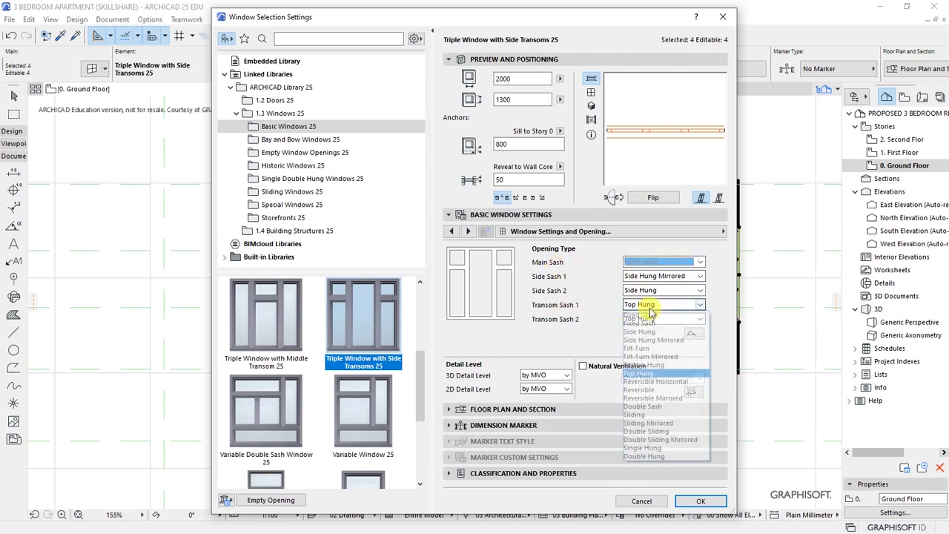
click(643, 316)
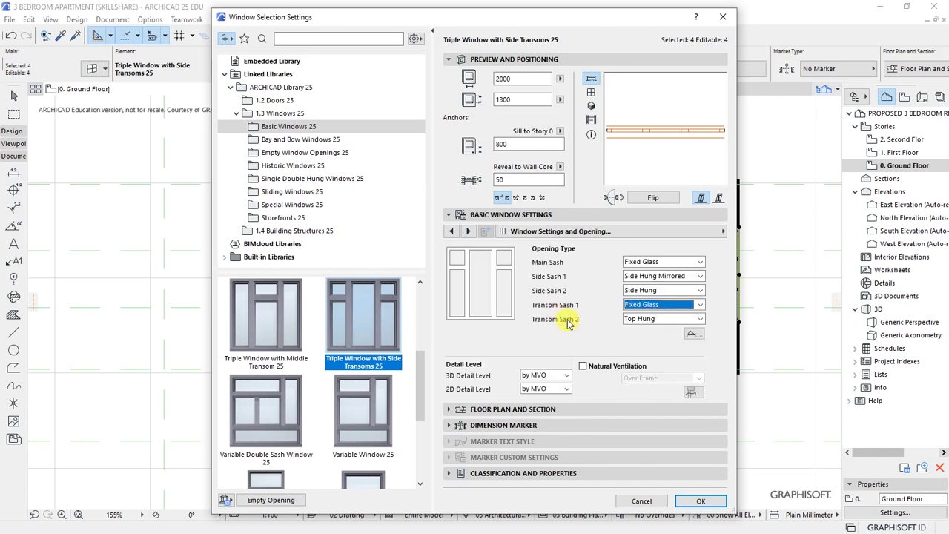
click(640, 321)
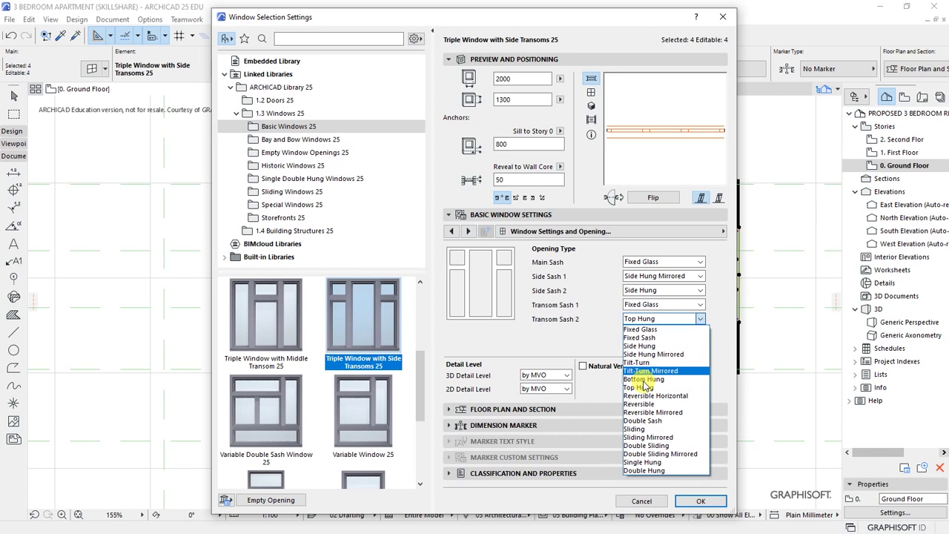
click(650, 335)
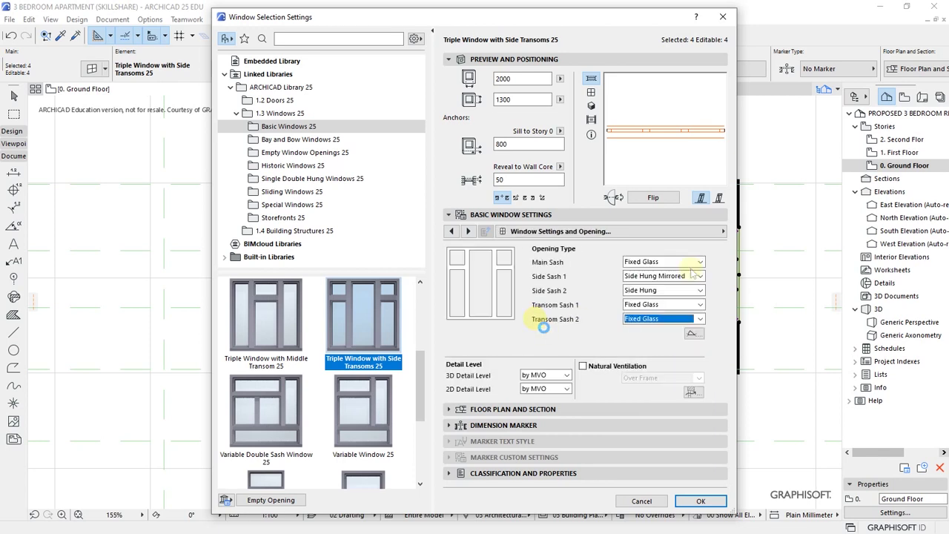
- In Sash Options, choose an H-V Grid with 3 vertical main panes and adjust the pane counts
click(731, 232)
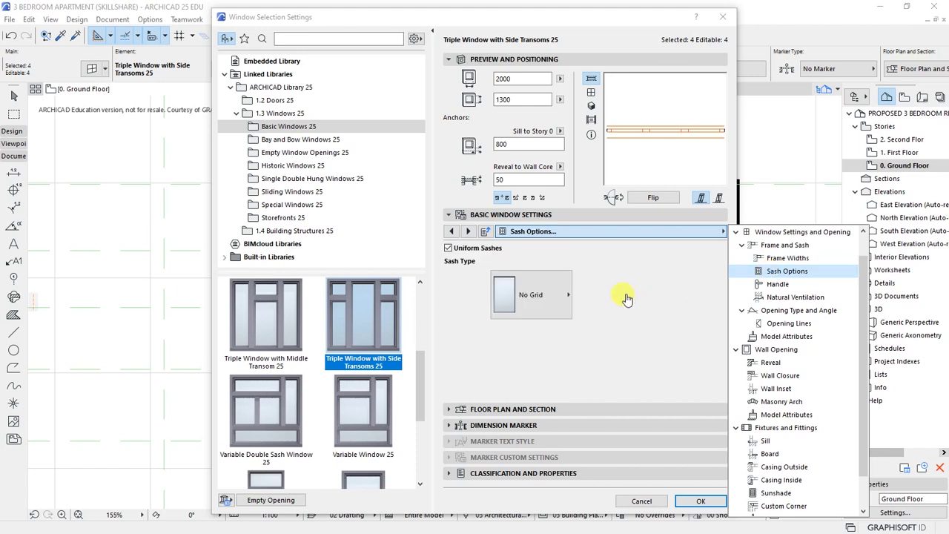
click(636, 287)
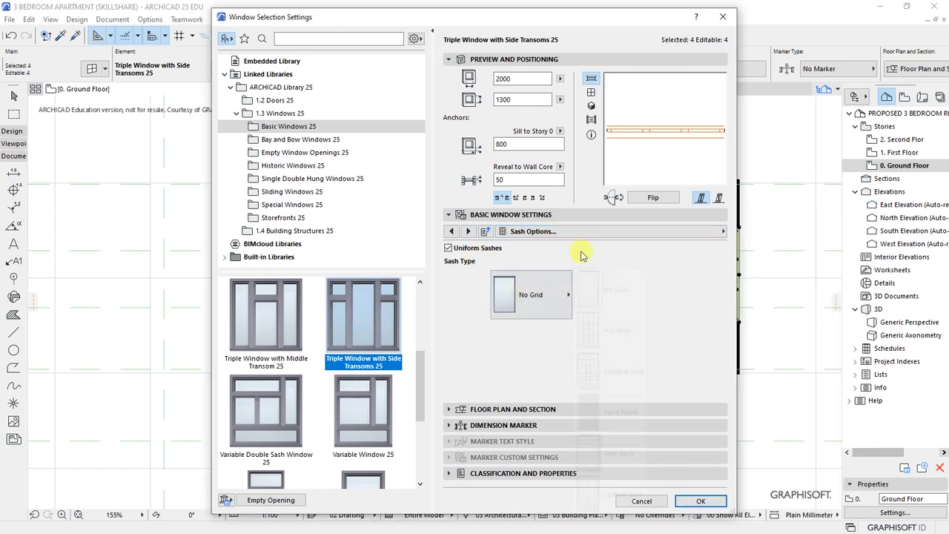
click(520, 297)
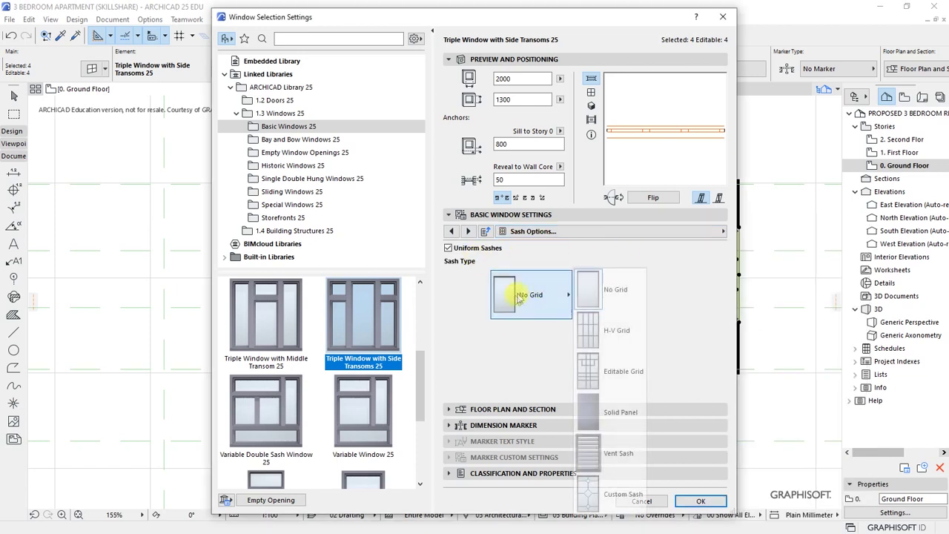
click(609, 335)
click(683, 286)
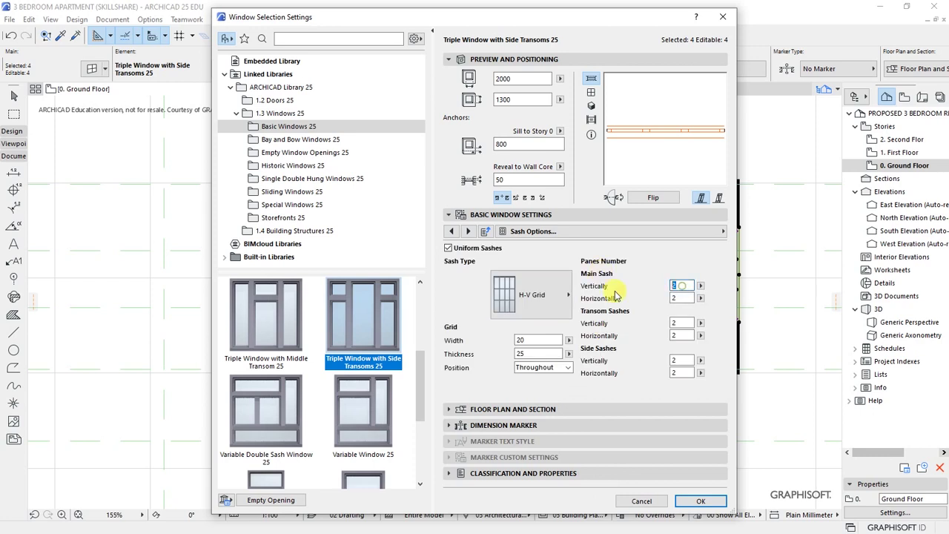
click(682, 323)
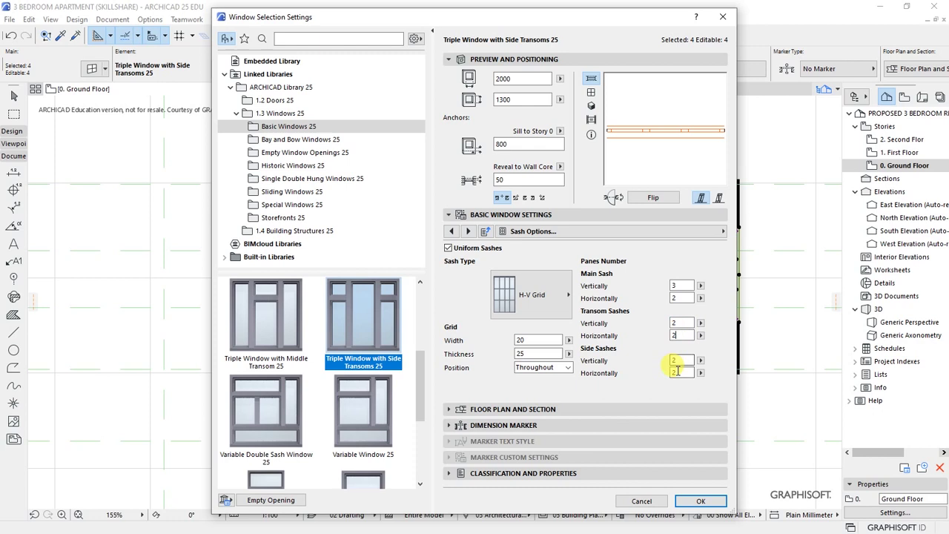
click(683, 298)
- Confirm the settings, select the gridded triple window in 3D and open its settings with Ctrl+T
key(Return)
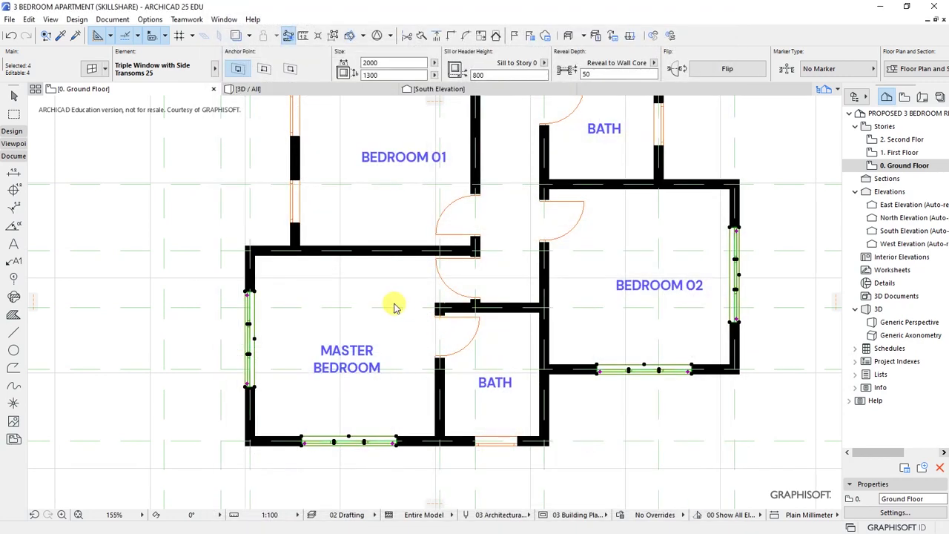
key(F3)
key(d)
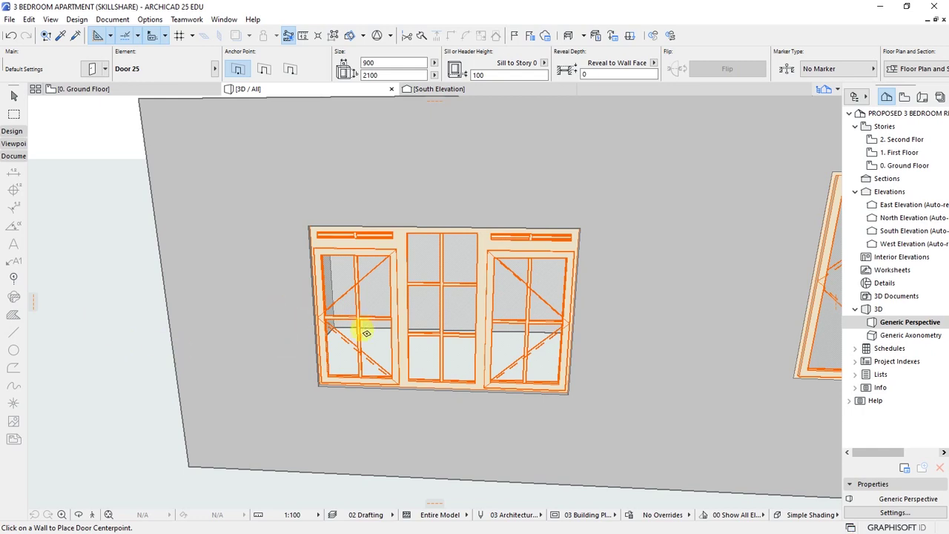
shift+click(430, 339)
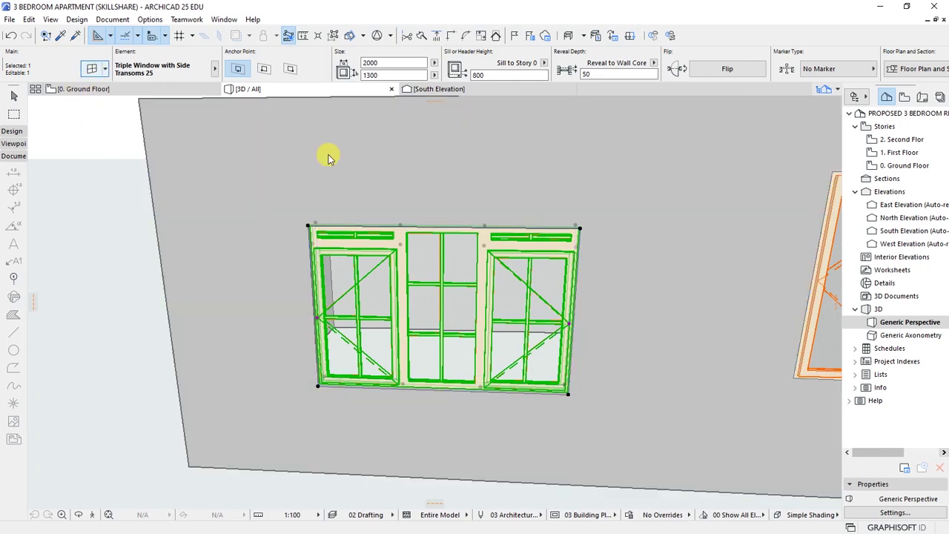
key(ctrl+t)
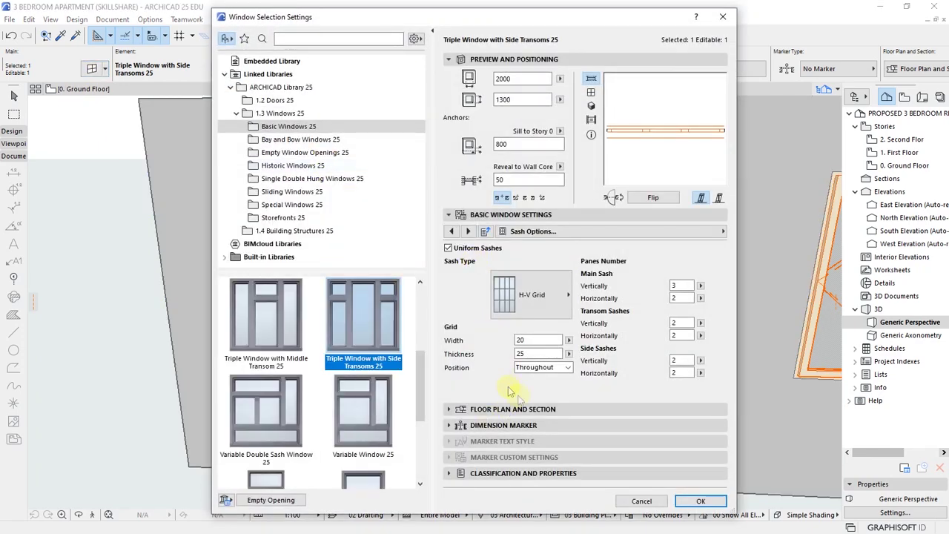
- Turn on the sill, the board and the outside casing on their settings pages
click(723, 231)
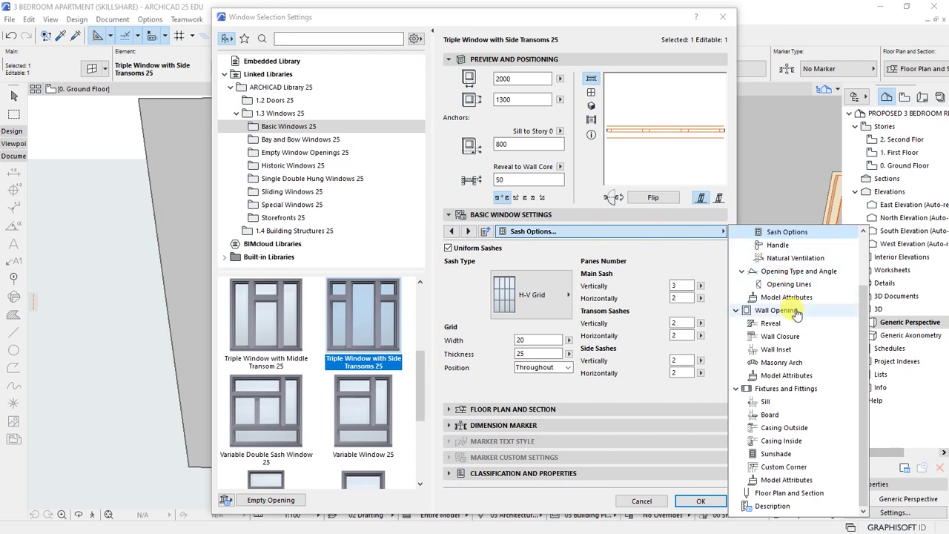
click(767, 402)
click(449, 254)
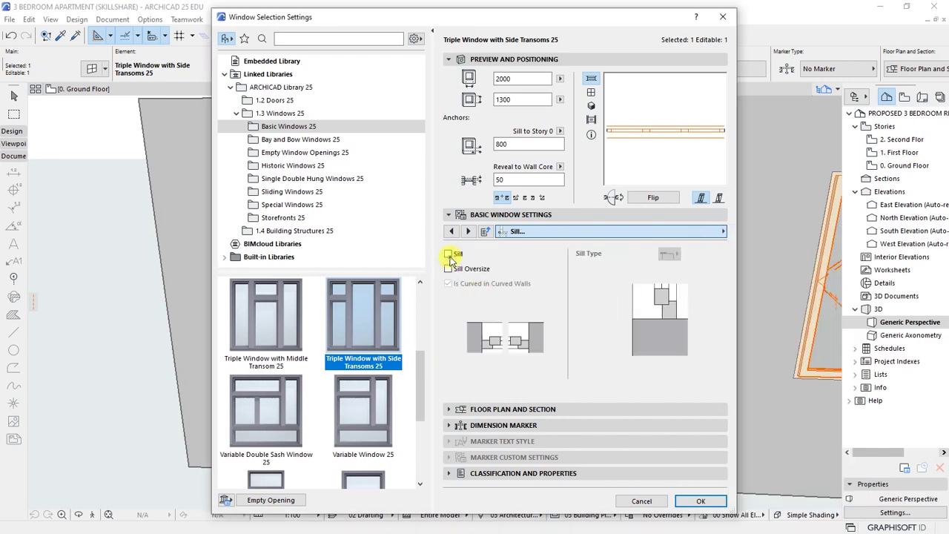
click(454, 254)
click(723, 232)
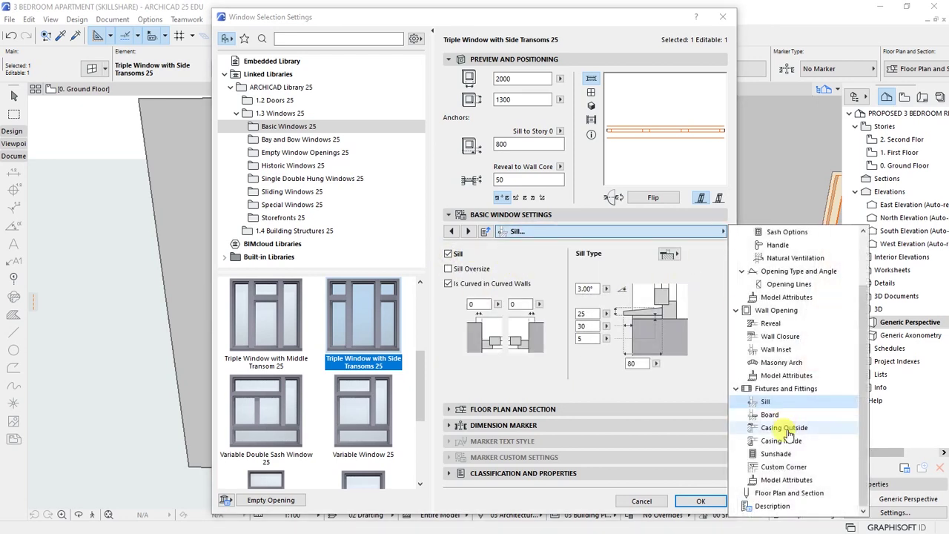
click(771, 416)
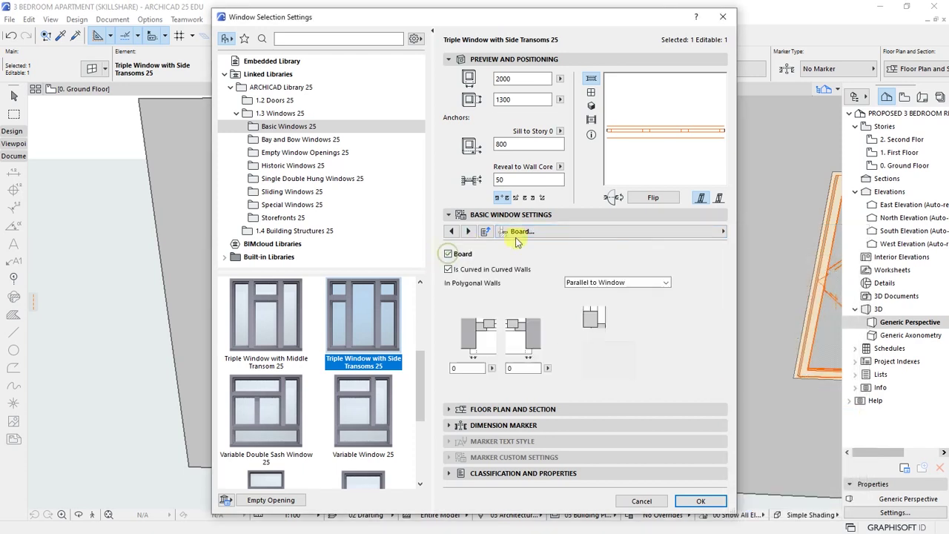
click(723, 231)
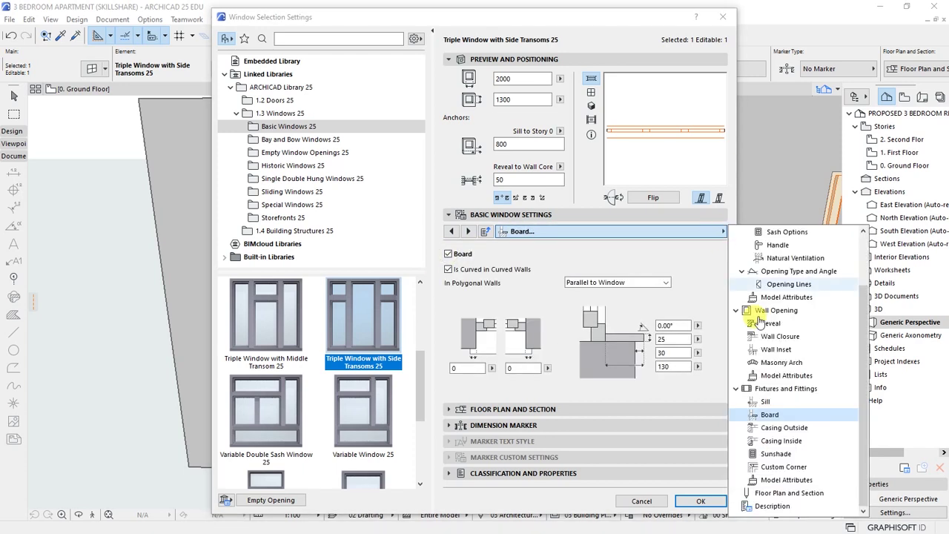
click(775, 429)
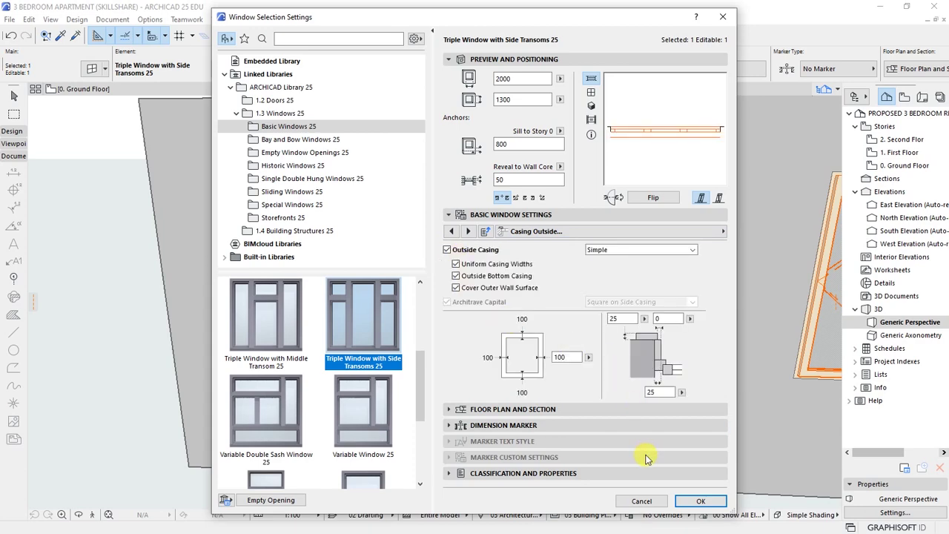
- Apply the window changes and return to the Ground Floor plan
click(694, 501)
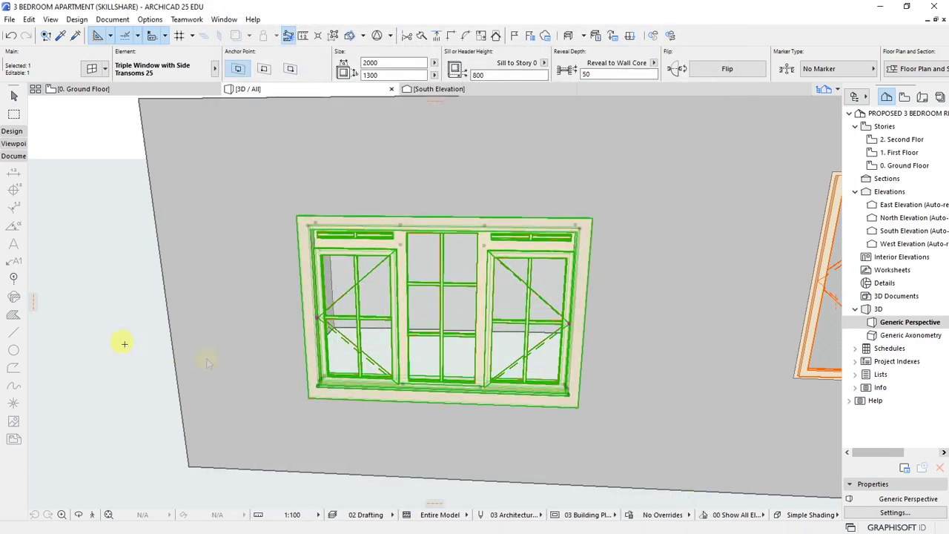
key(d)
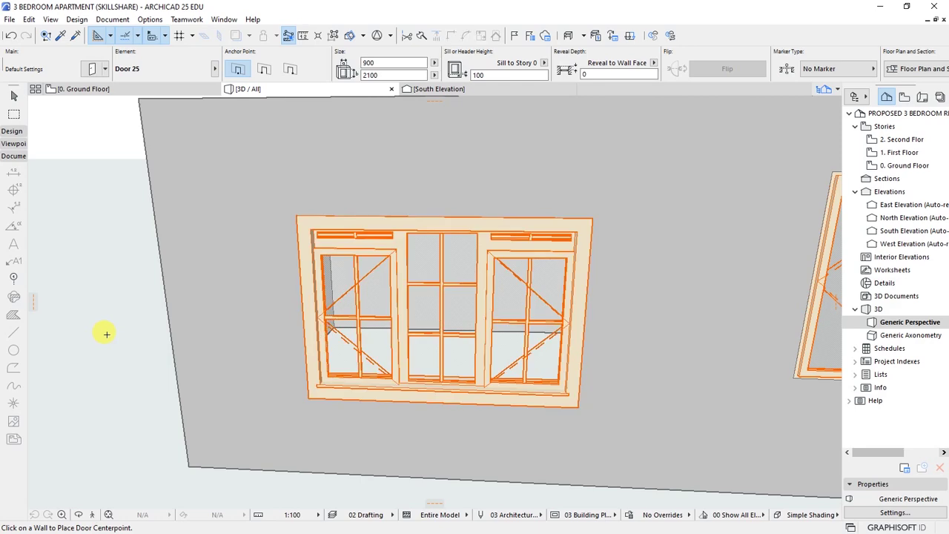
key(o)
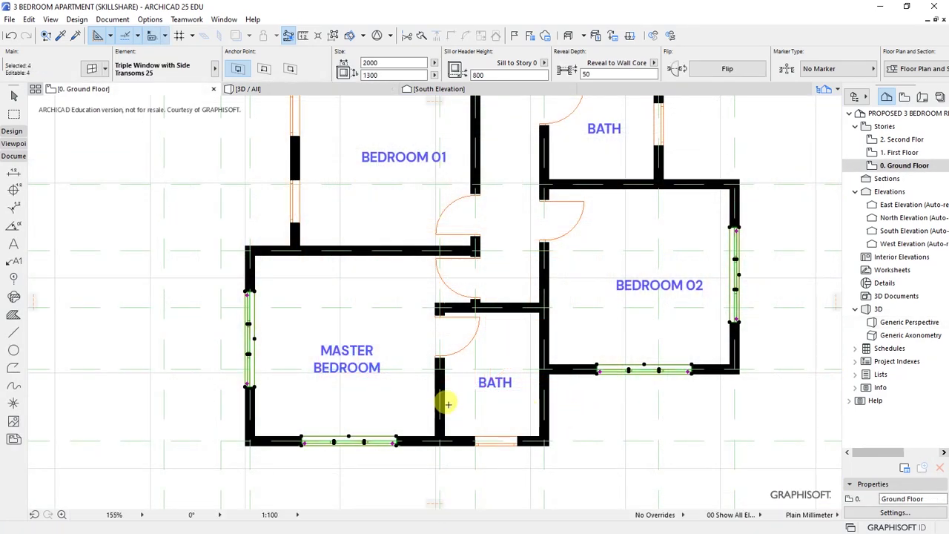
- Change the kitchen right-wall window to Triple Window with Side Transoms 25, with a fixed-glass first transom
scroll(448, 404, down, 8)
key(Escape)
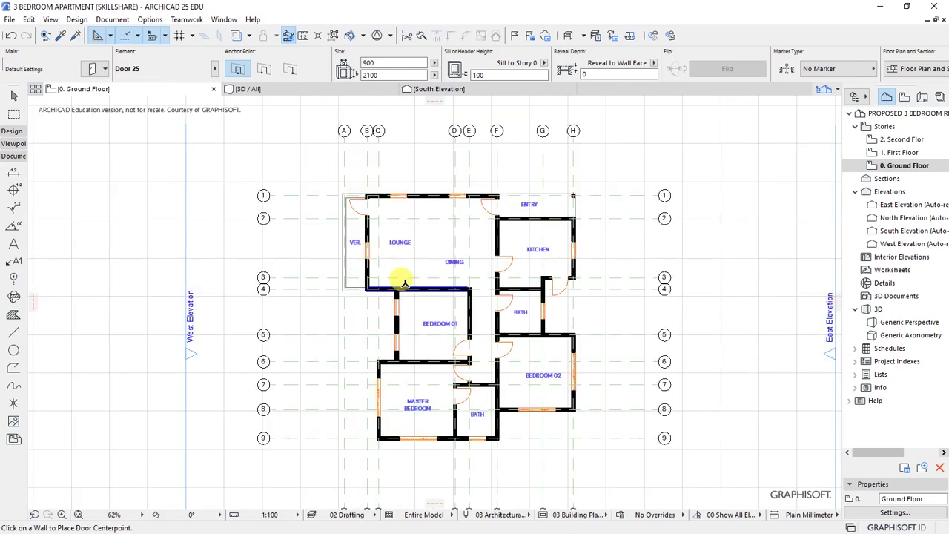
scroll(434, 206, up, 5)
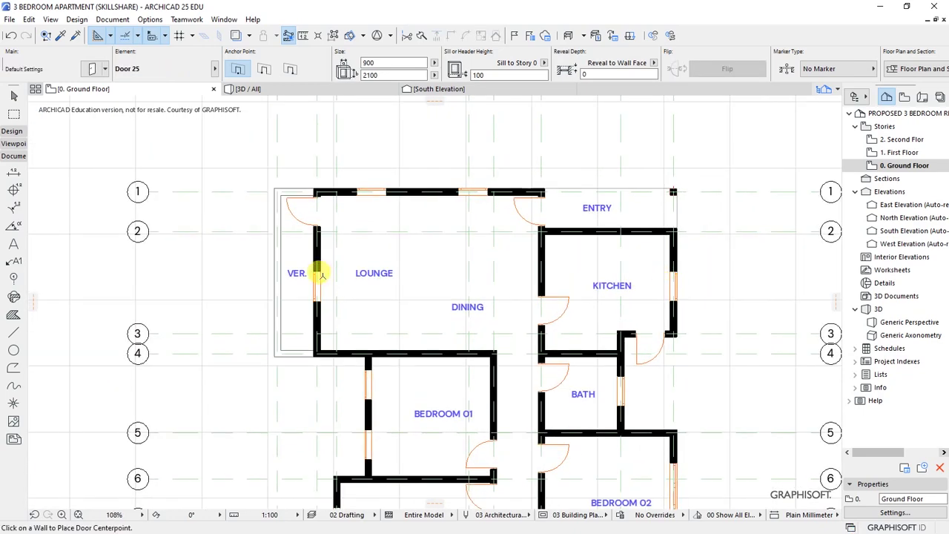
shift+click(675, 293)
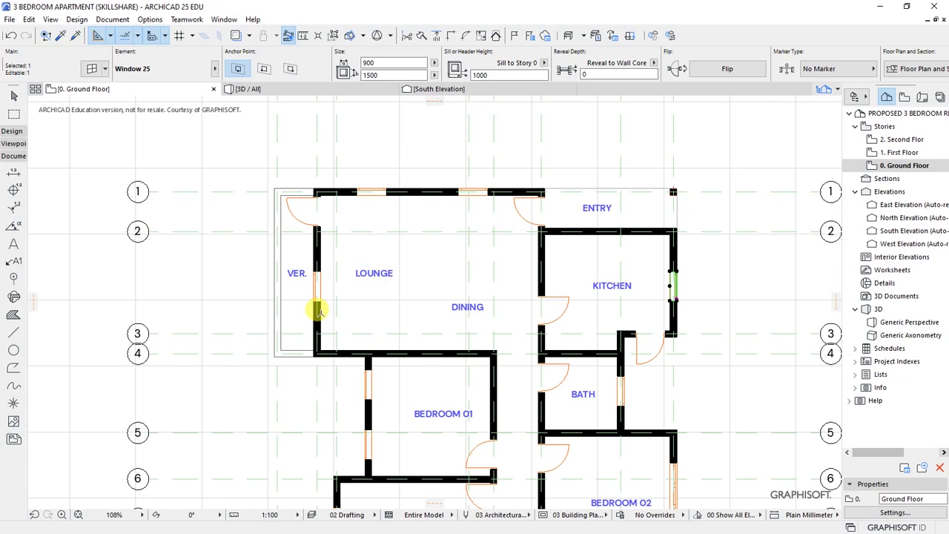
click(92, 68)
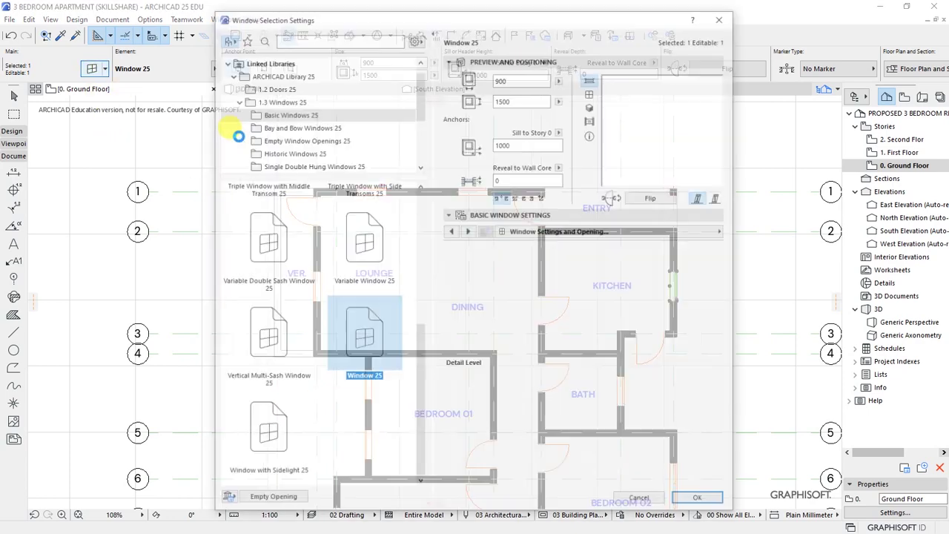
scroll(363, 371, up, 5)
click(371, 405)
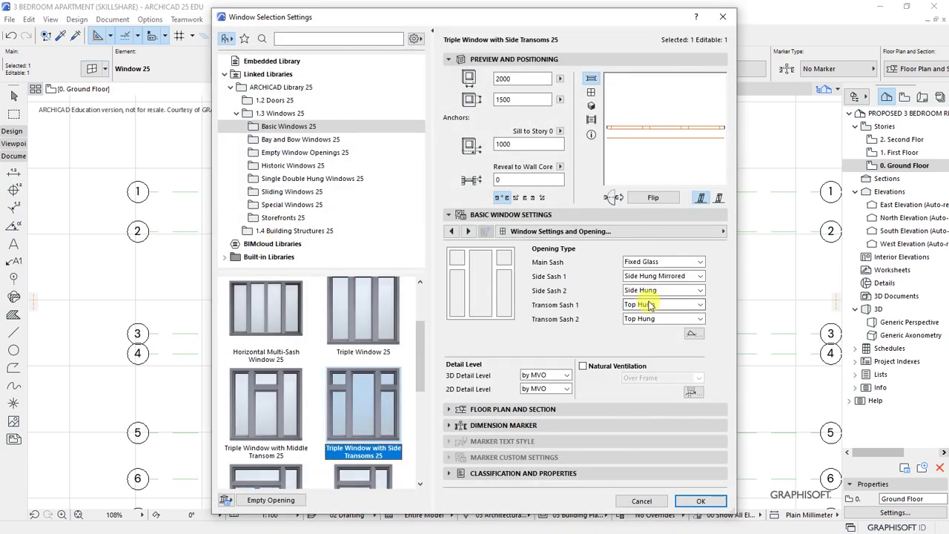
click(652, 304)
click(649, 319)
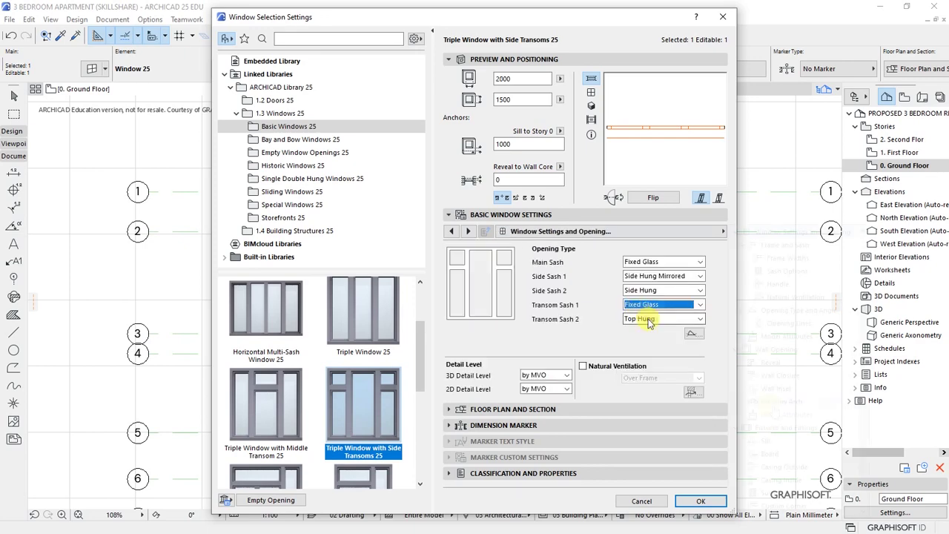
- Add a sill, board and outside casing to the kitchen window and apply
click(723, 231)
click(766, 440)
click(447, 253)
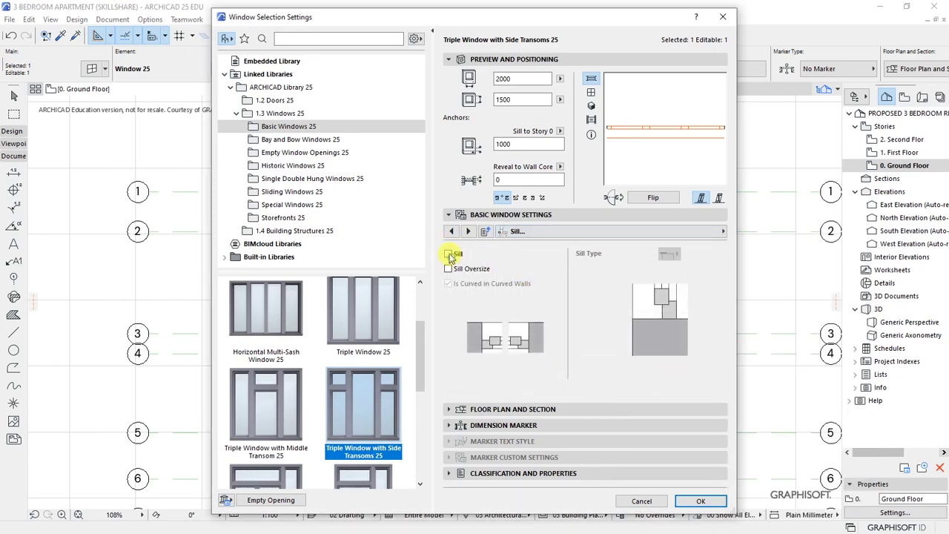
click(448, 254)
click(723, 230)
click(773, 417)
click(448, 254)
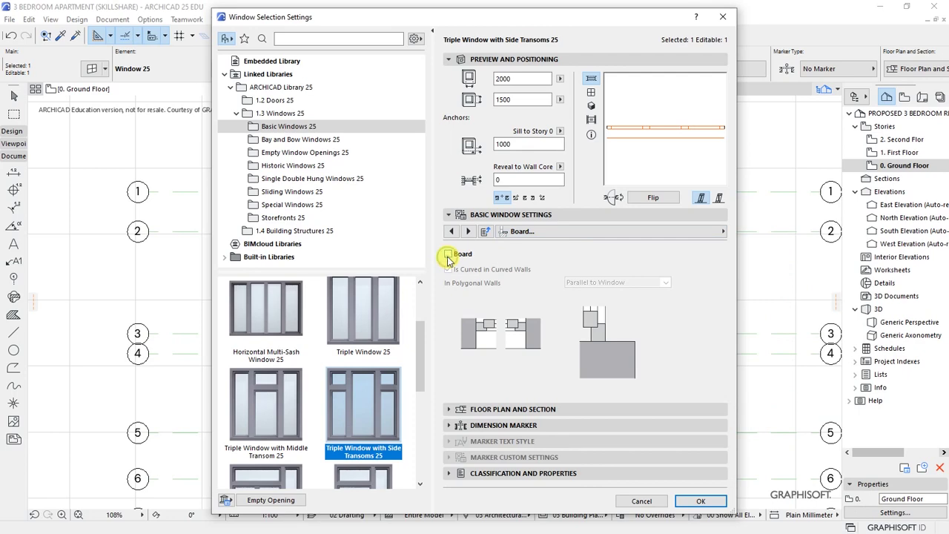
click(723, 231)
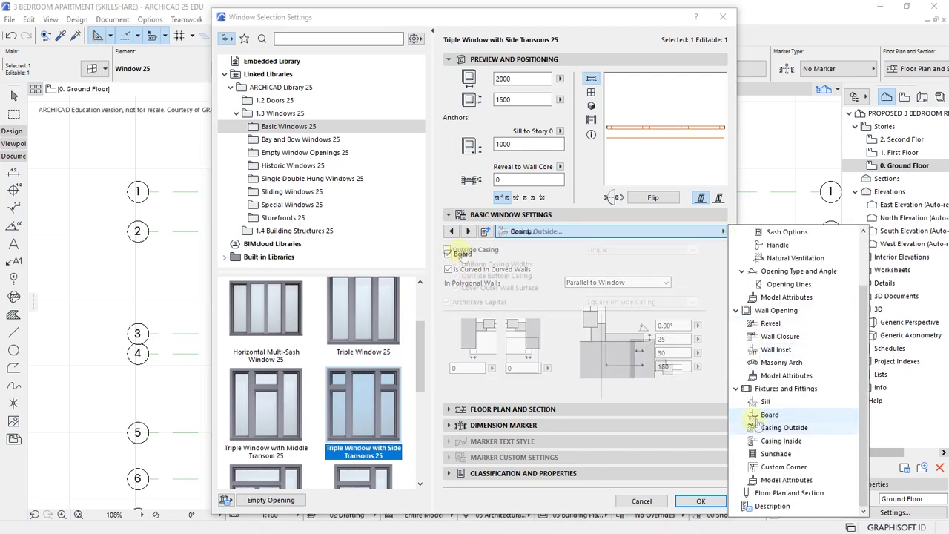
click(764, 365)
click(449, 250)
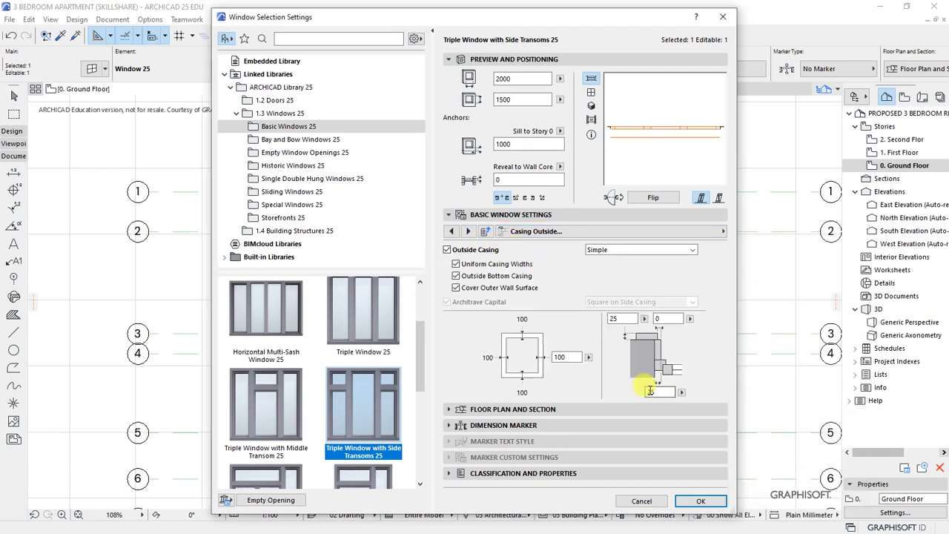
click(697, 502)
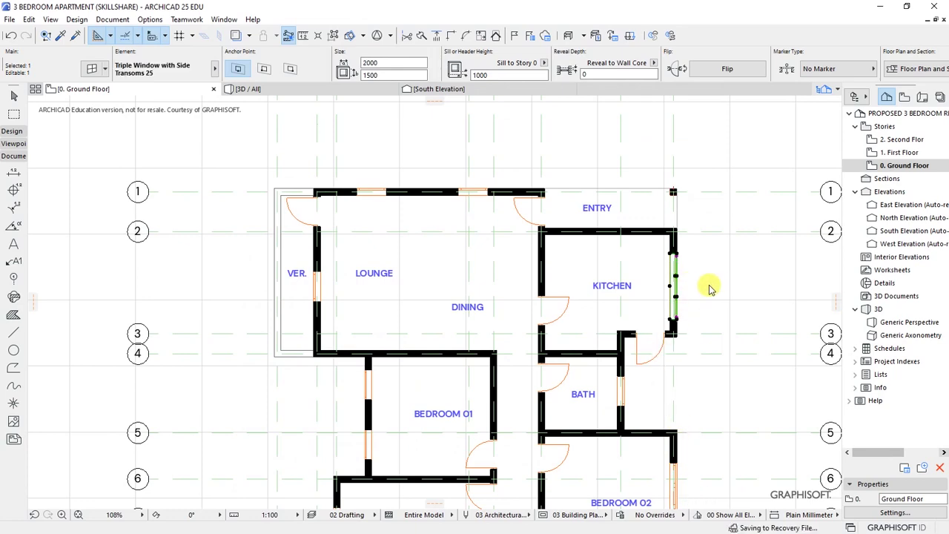
- Select the two top-wall lounge windows and set both transom sashes to Fixed Glass
key(Escape)
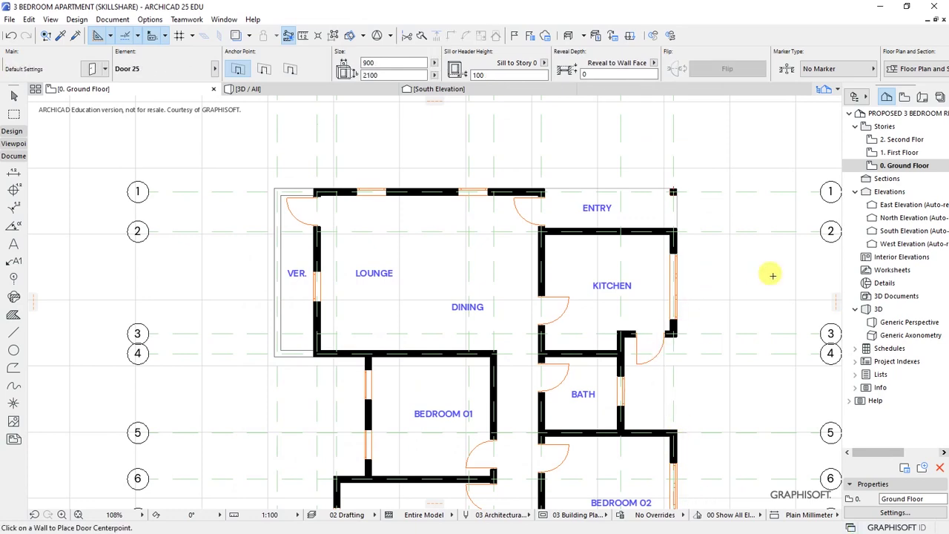
scroll(497, 184, down, 3)
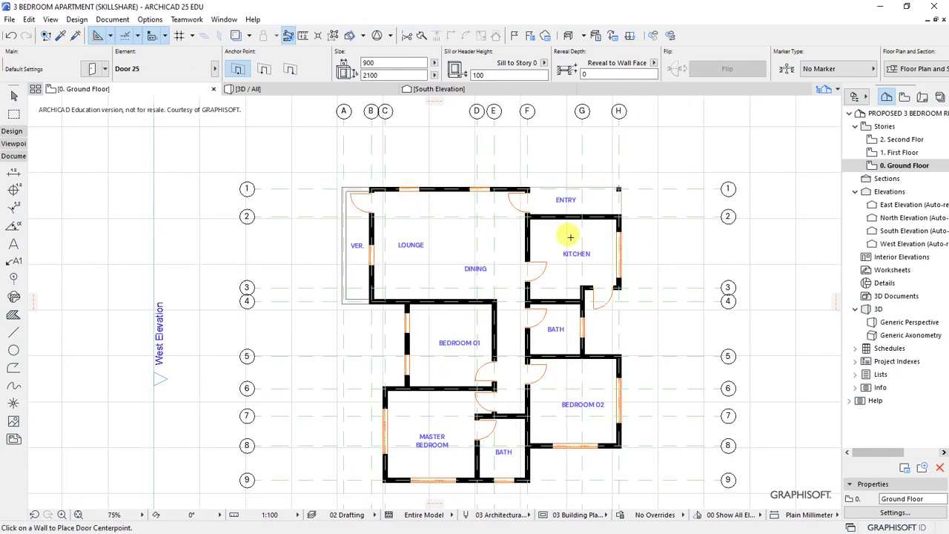
scroll(439, 170, up, 3)
scroll(534, 174, up, 1)
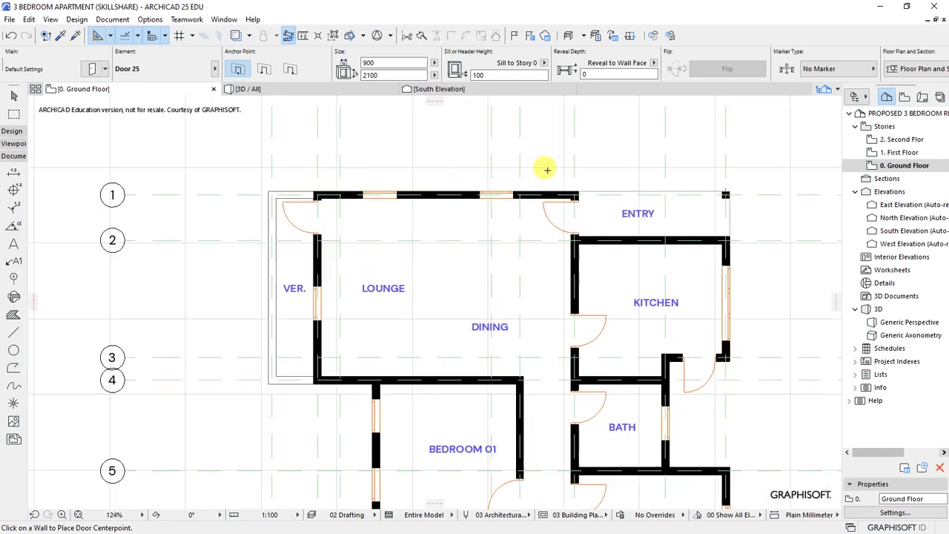
scroll(547, 170, up, 1)
shift+click(374, 195)
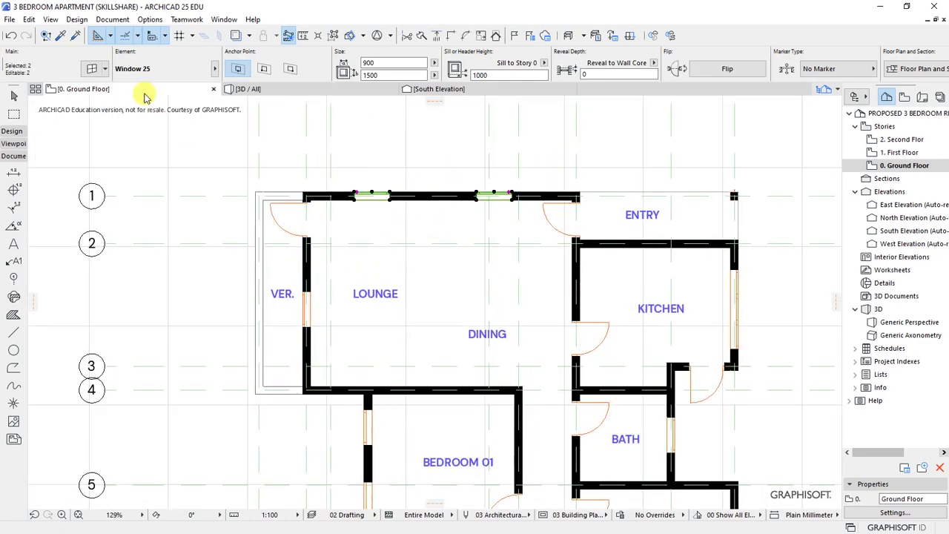
click(95, 68)
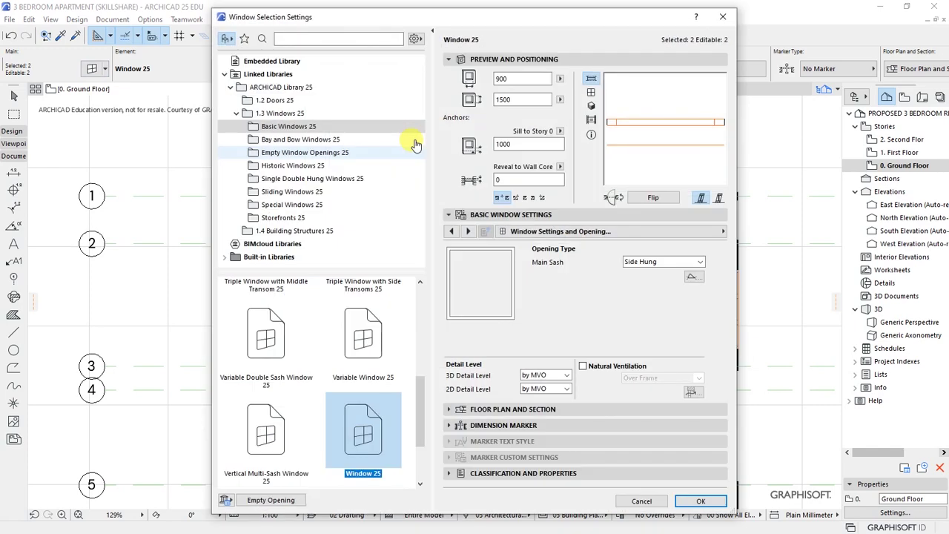
click(657, 304)
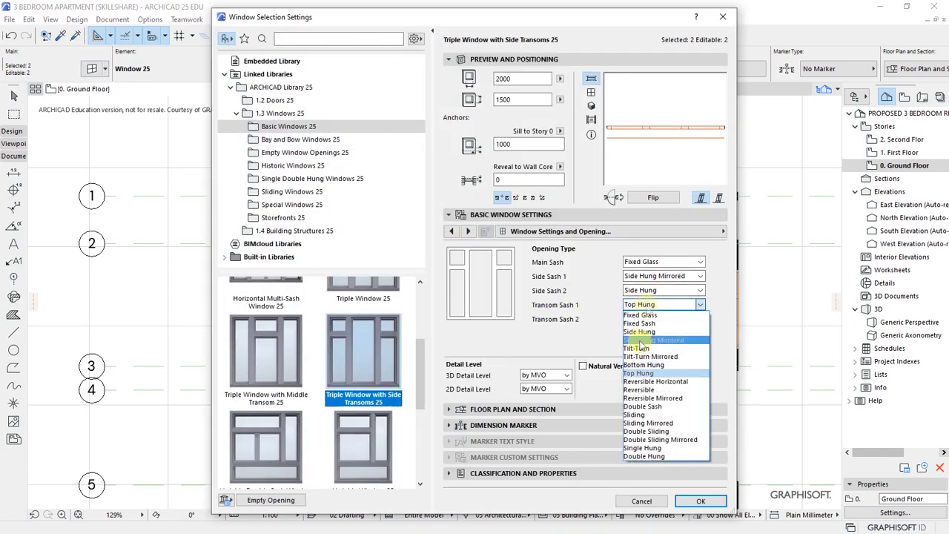
click(639, 315)
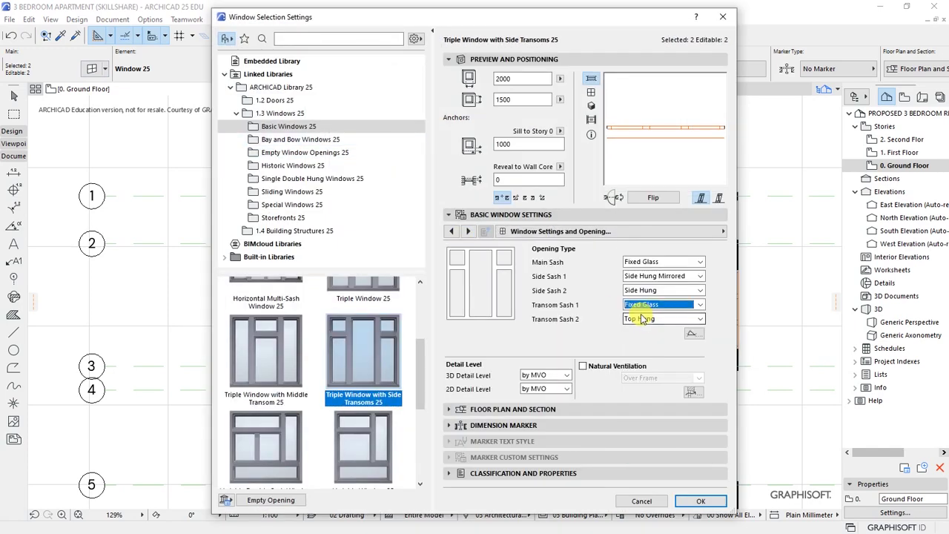
click(645, 319)
click(647, 330)
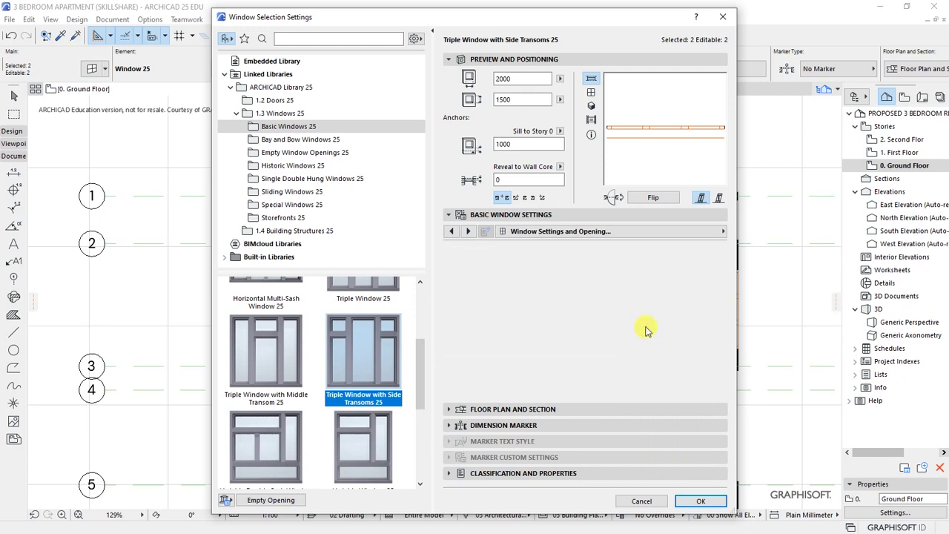
- Give the lounge window sashes an H-V Grid in Sash Options
click(724, 231)
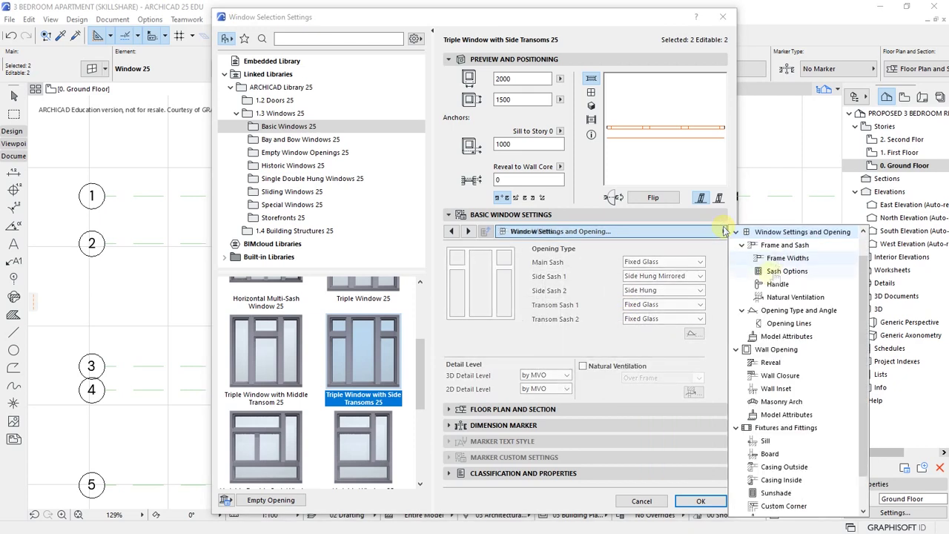
click(787, 271)
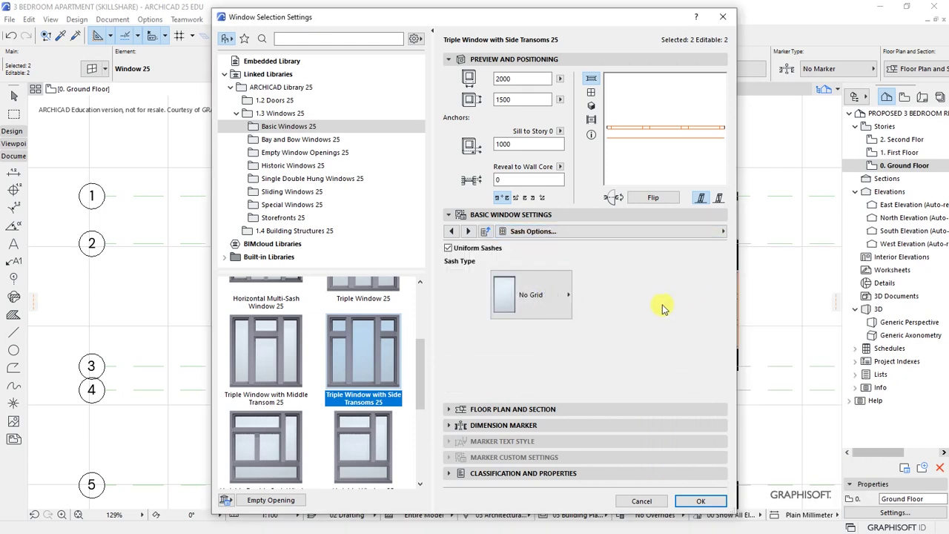
click(550, 297)
click(616, 328)
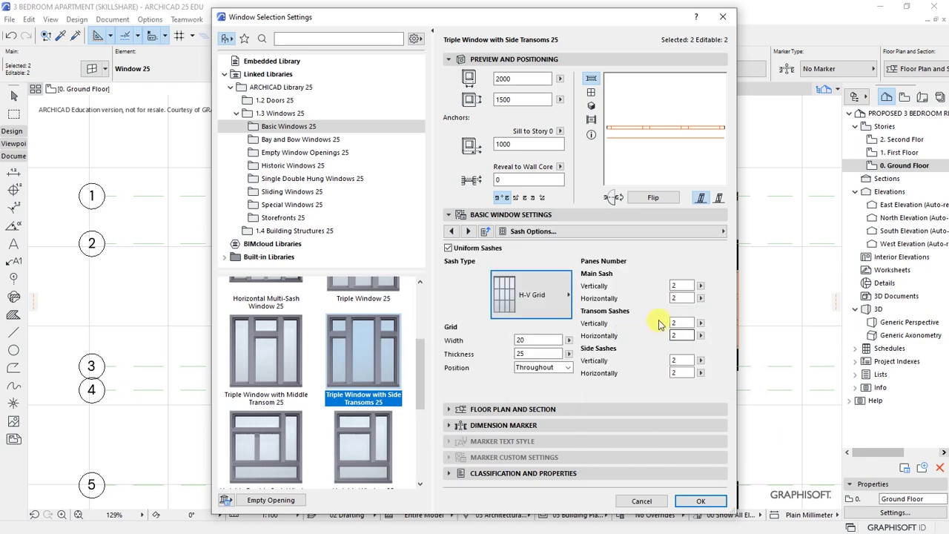
- Add a sill, board and outside casing to both lounge windows and apply
click(719, 232)
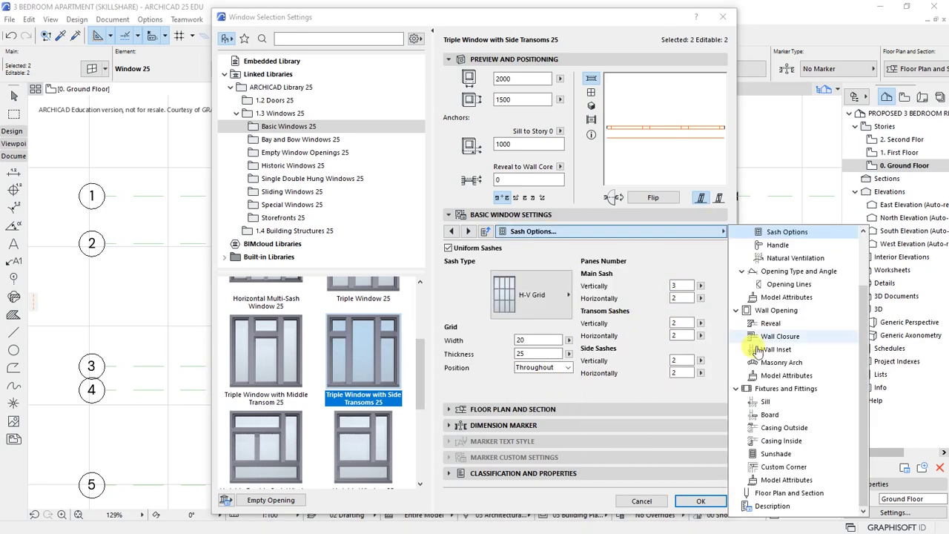
click(767, 401)
click(449, 254)
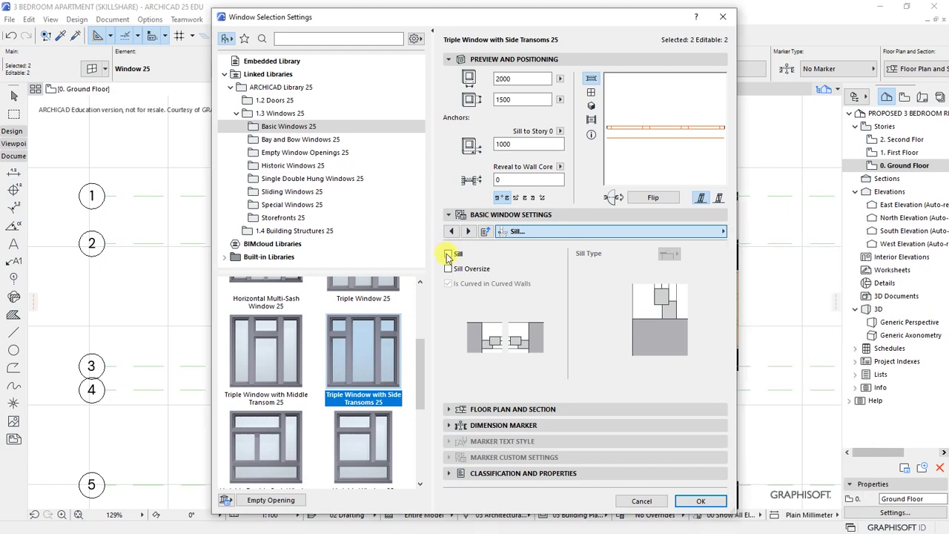
click(449, 254)
click(720, 231)
click(768, 414)
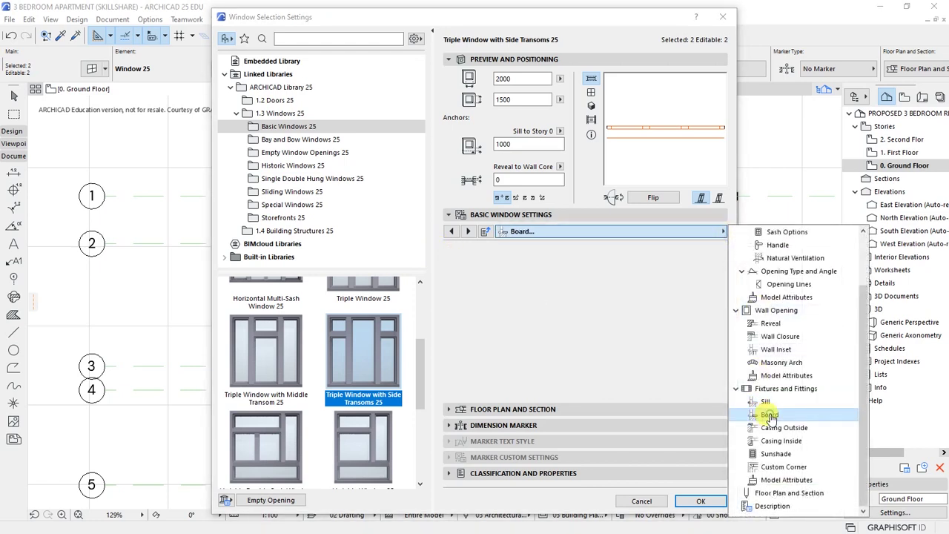
click(448, 253)
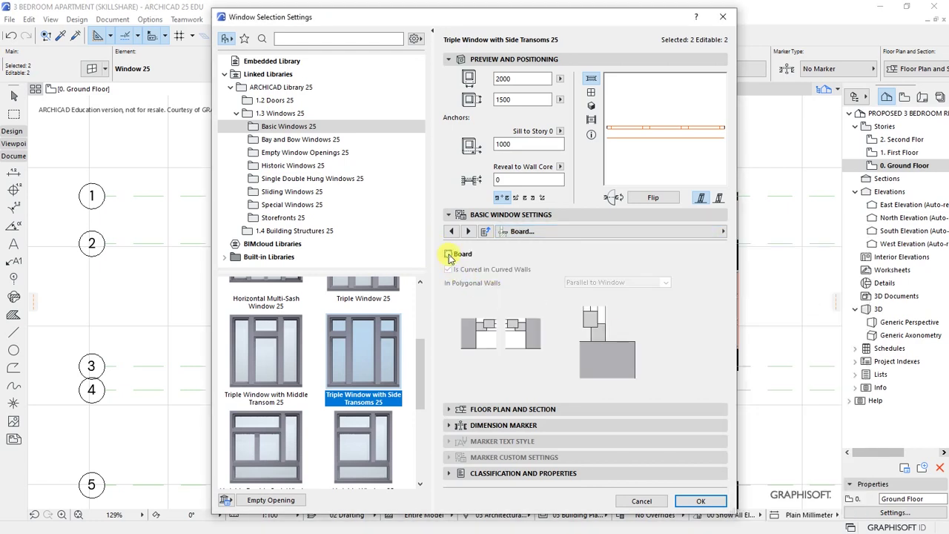
click(449, 254)
click(723, 230)
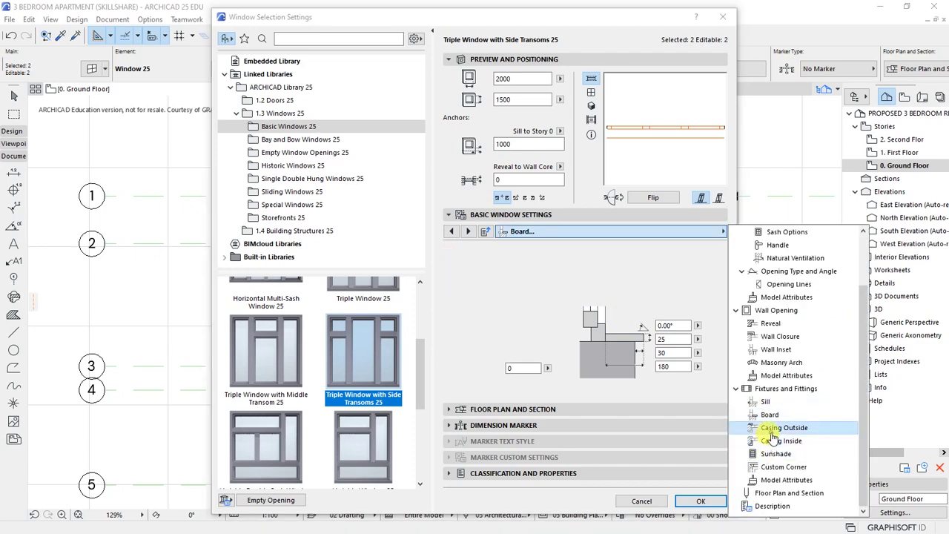
click(783, 427)
click(449, 251)
click(449, 251)
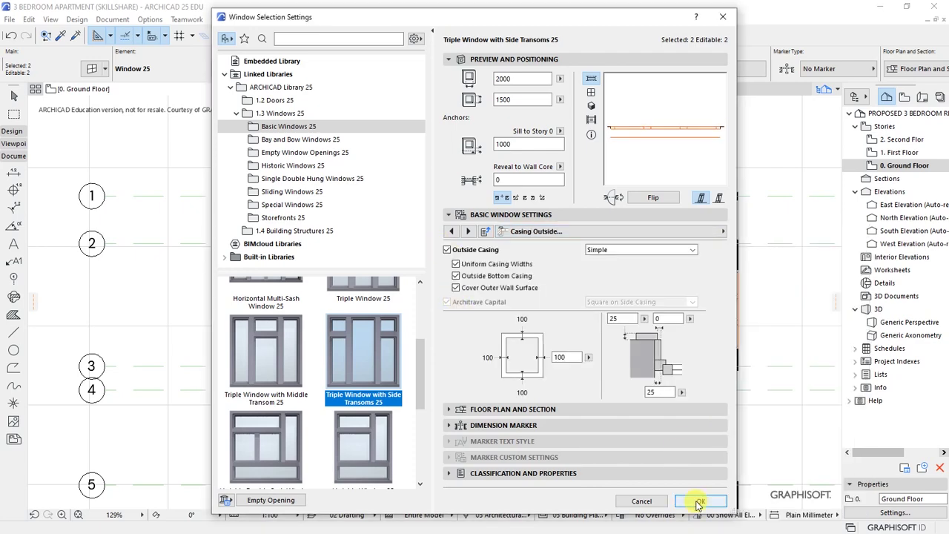
click(701, 502)
- Switch the veranda wall window to Triple Window with Side Transoms 25 in its settings
key(Escape)
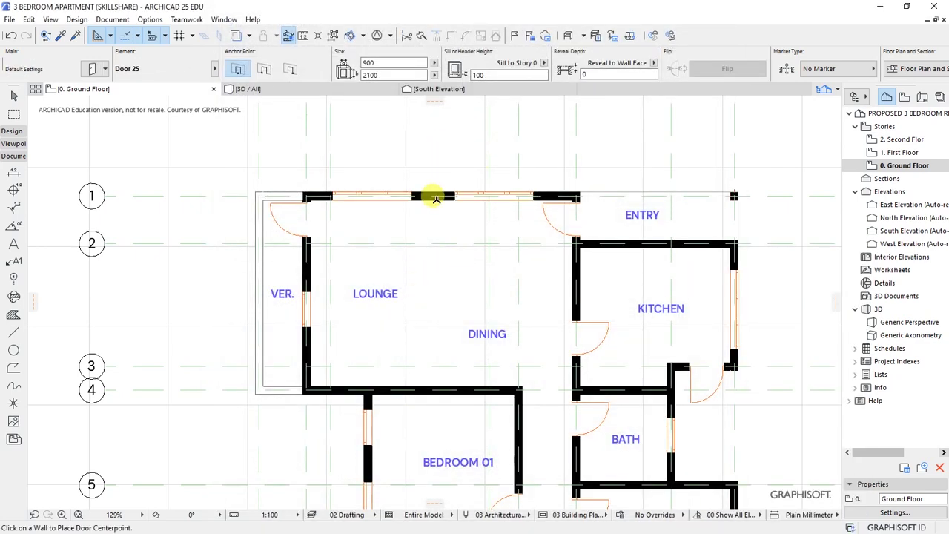
scroll(430, 197, down, 3)
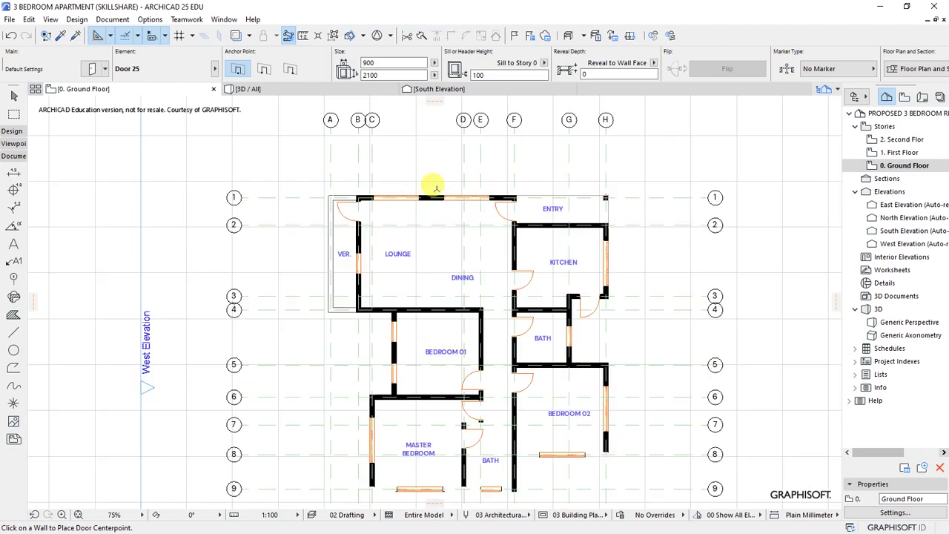
scroll(356, 275, up, 3)
click(357, 274)
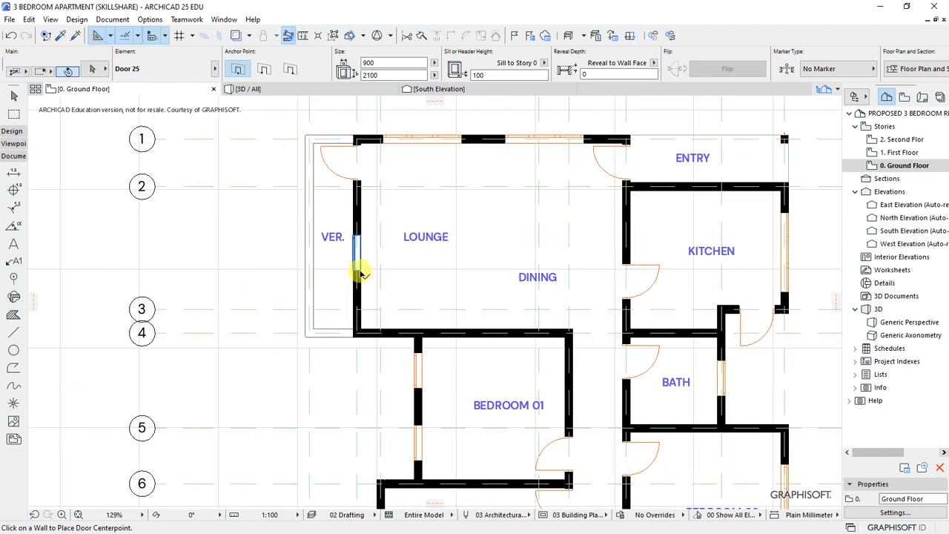
key(ctrl+t)
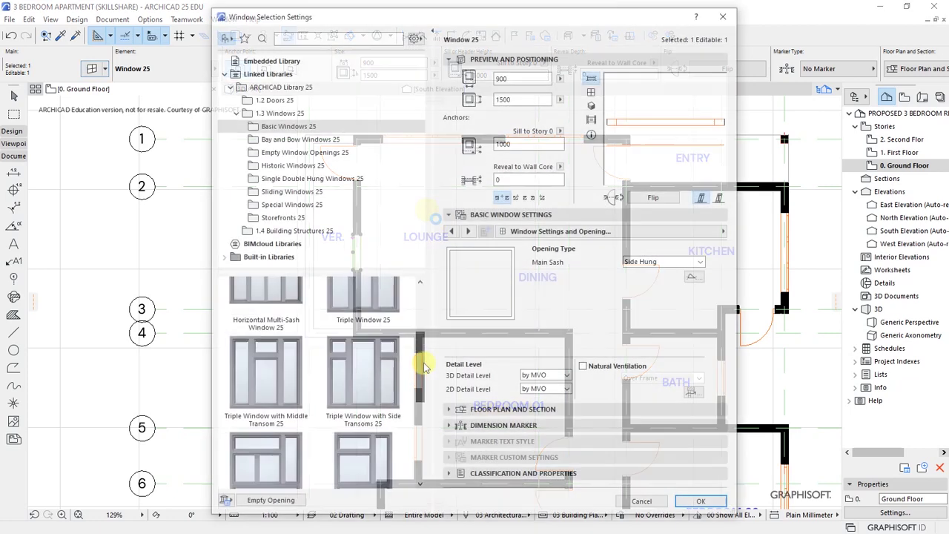
click(359, 380)
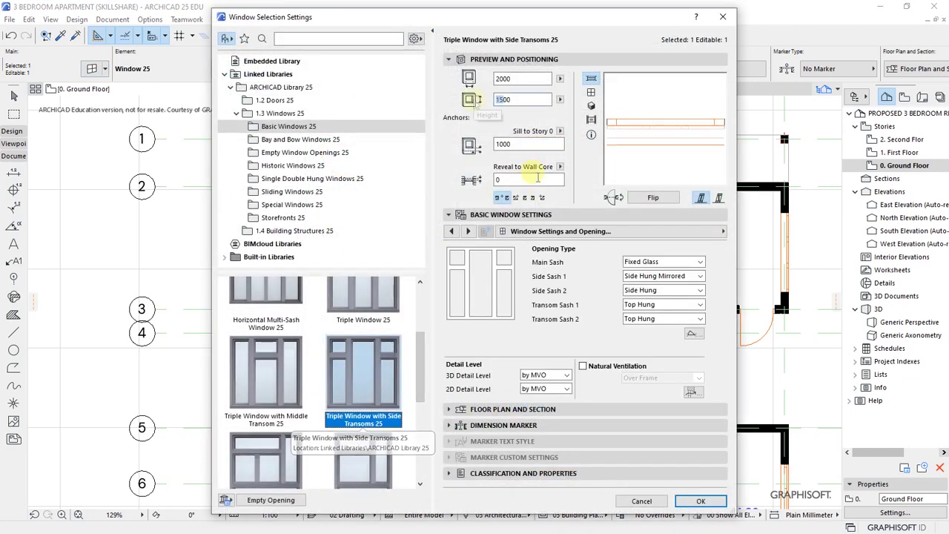